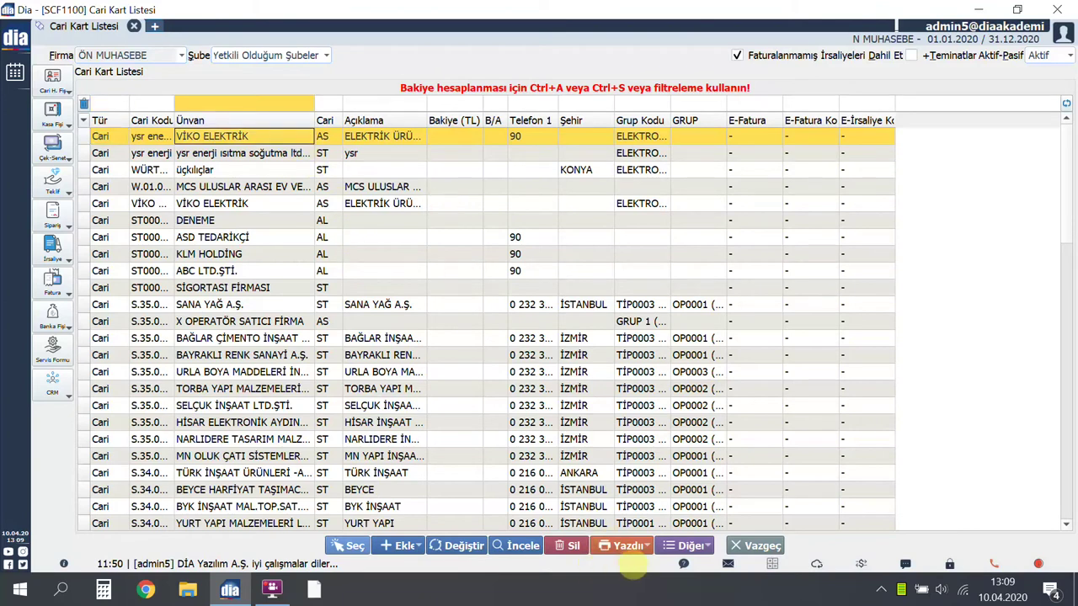
Open the Cari Hesap Ekstresi report for the selected VİKO ELEKTRİK account, keeping the 01.01.2020 - 31.12.2020 period.
left_click(628, 546)
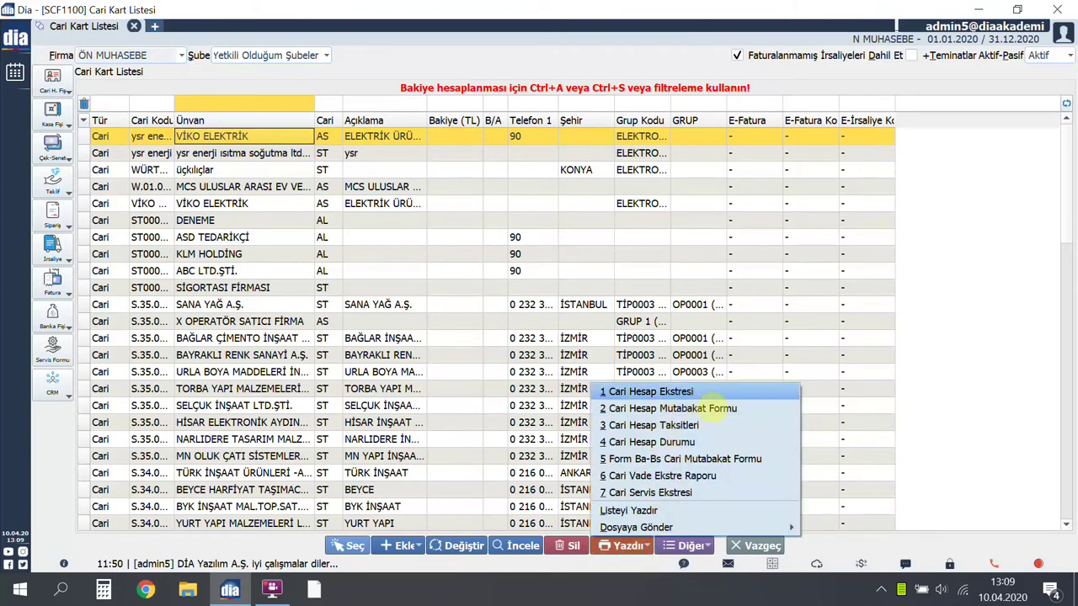
key("Return")
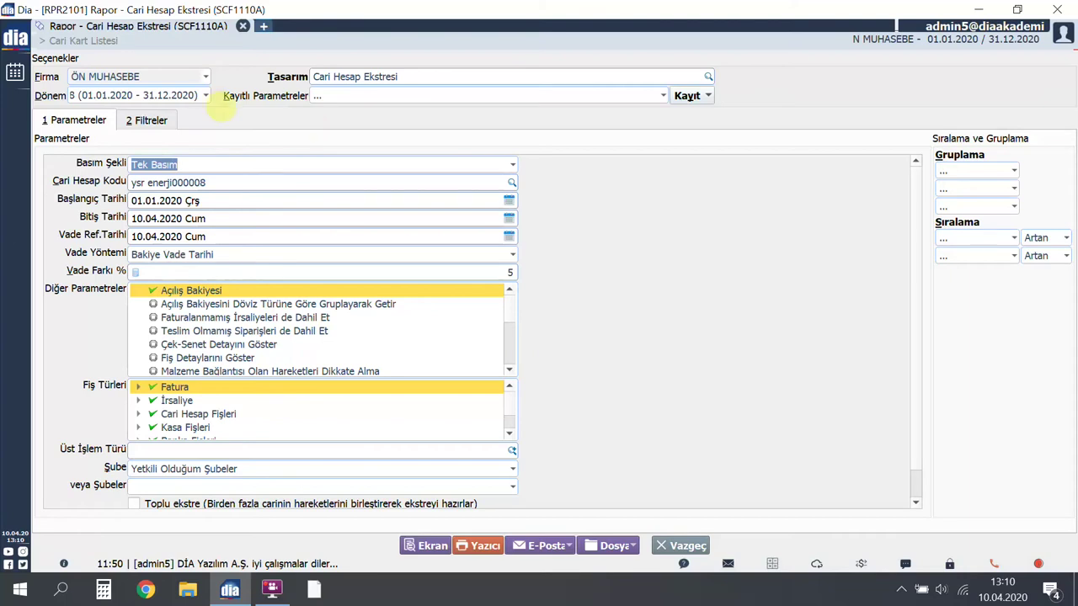
left_click(207, 97)
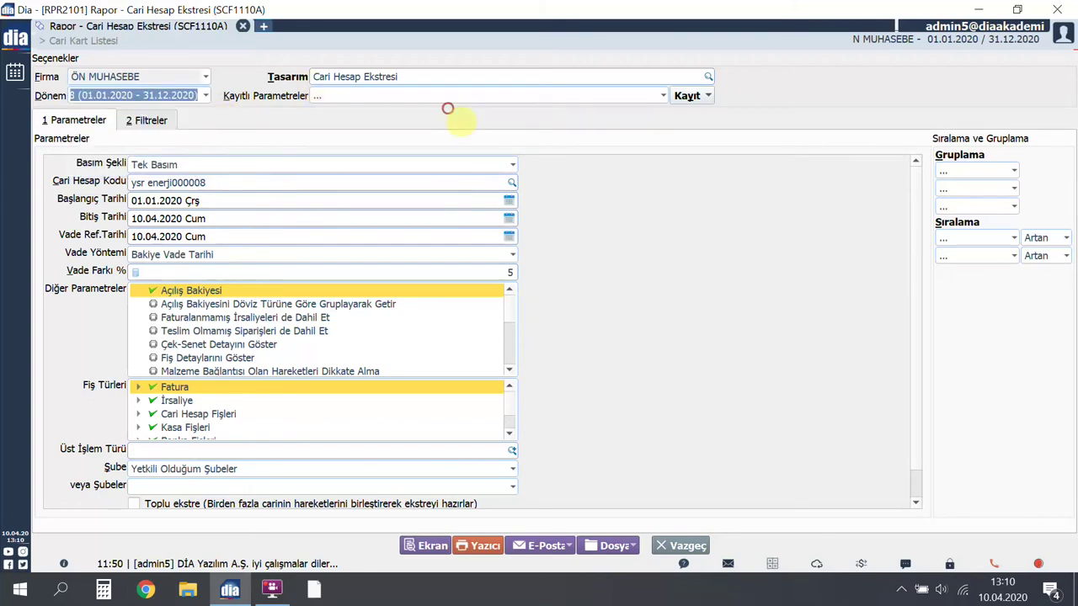
Choose the active standard Grafik version of Cari Hesap Ekstresi from the report design list.
left_click(708, 77)
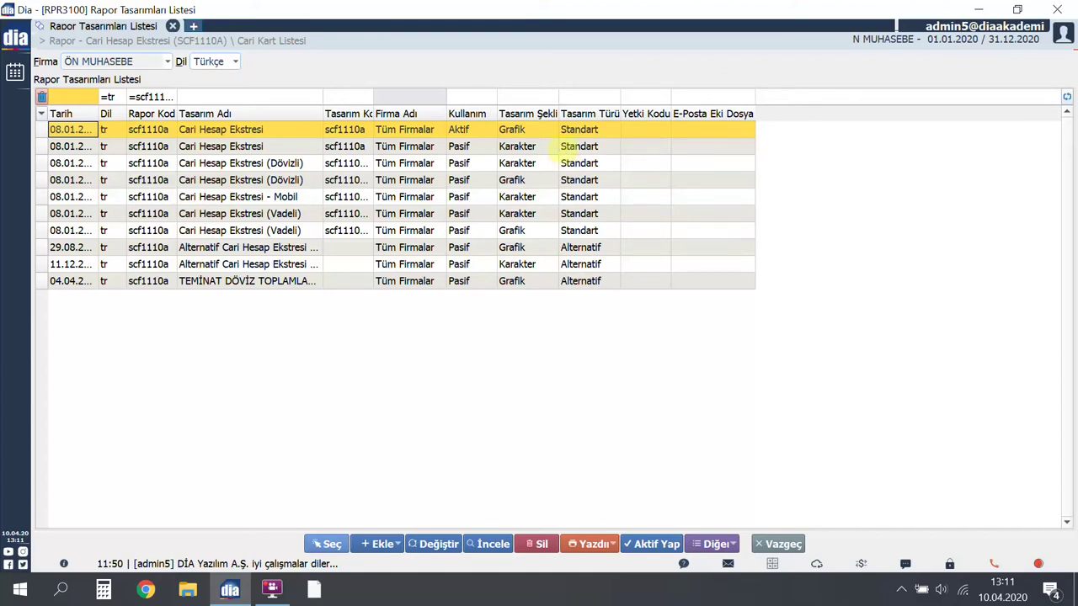
key("Right")
key("Right")
key("Right")
key("Right")
key("Right")
key("Right")
key("Right")
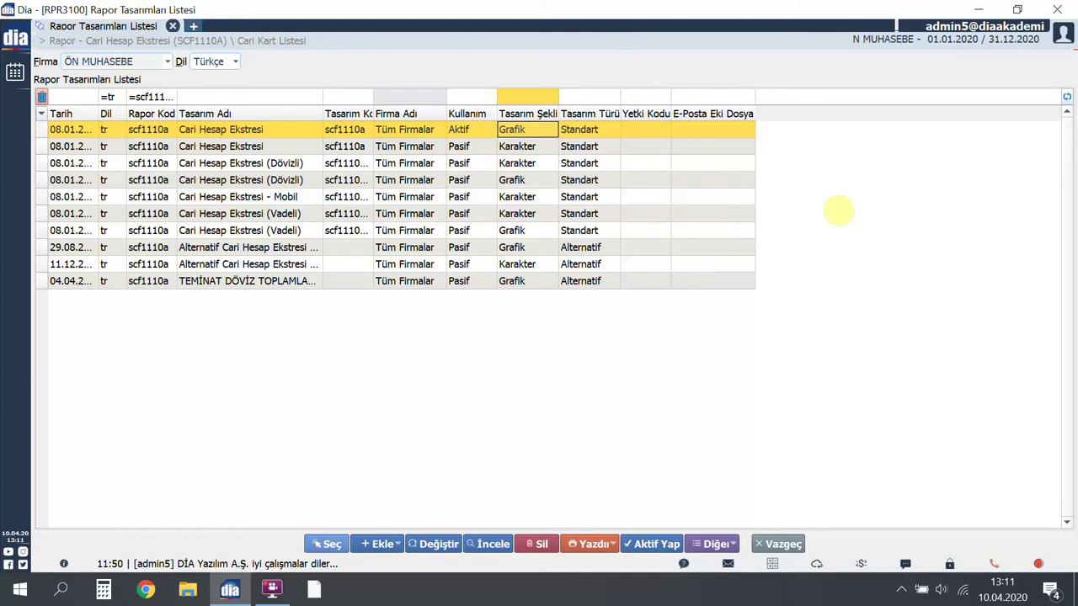
key("Return")
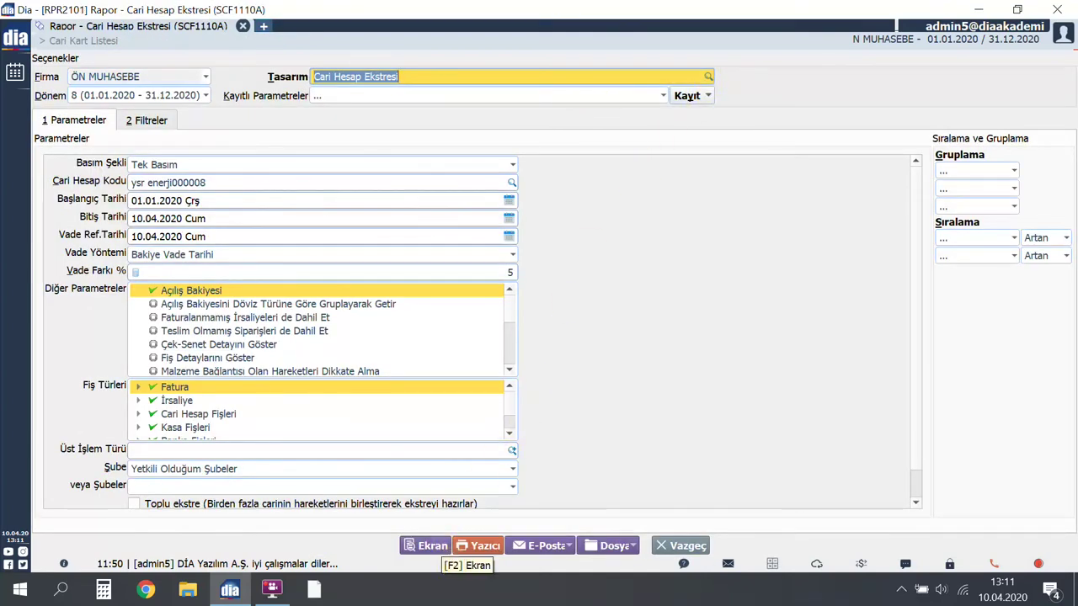
Preview the account statement on screen, open its design for editing and accept creating a copy of the standard design.
left_click(444, 549)
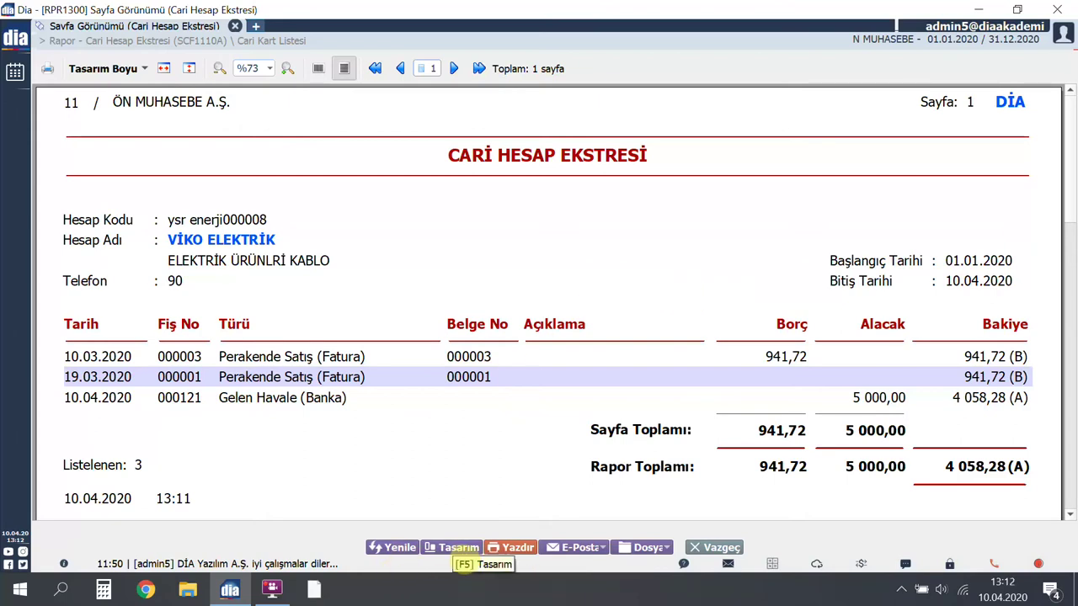
left_click(455, 548)
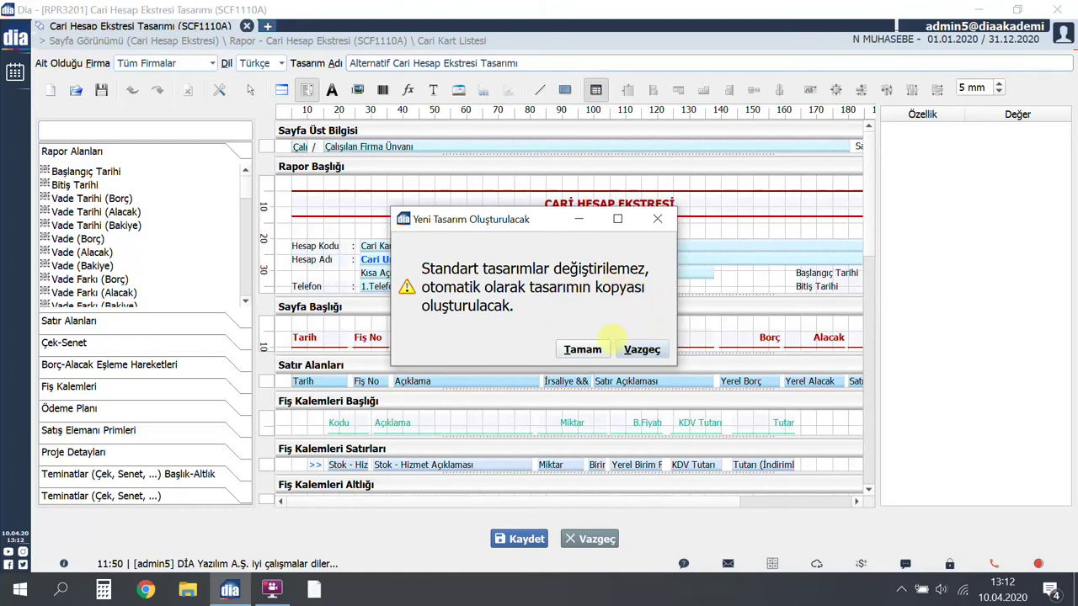
left_click(585, 349)
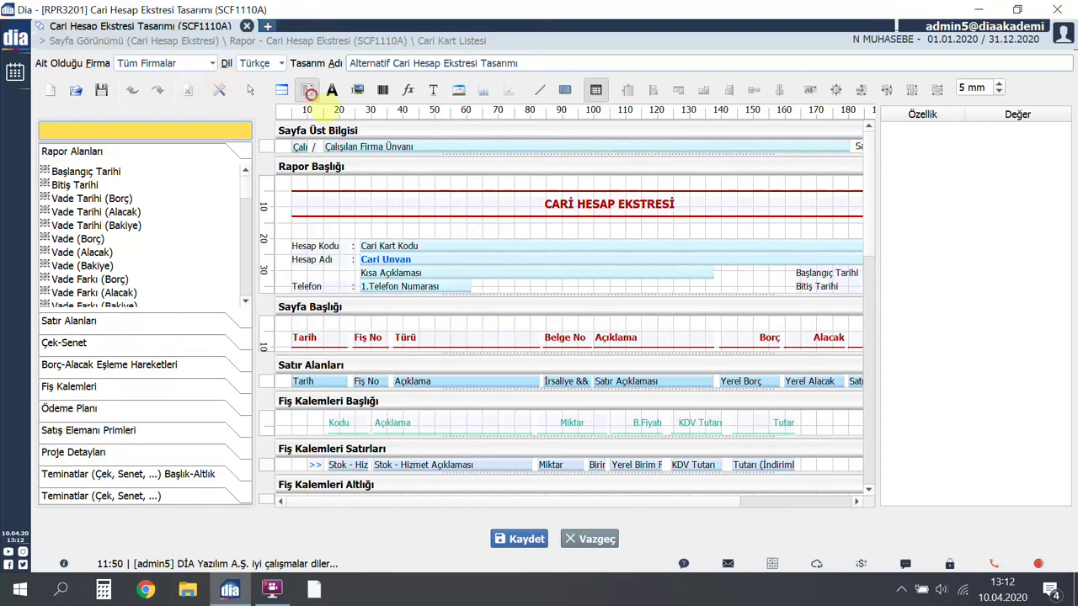
Review the design's company and language options, and rename the design Cari Hesap Ekstresi Tasarımı2.
left_click(209, 68)
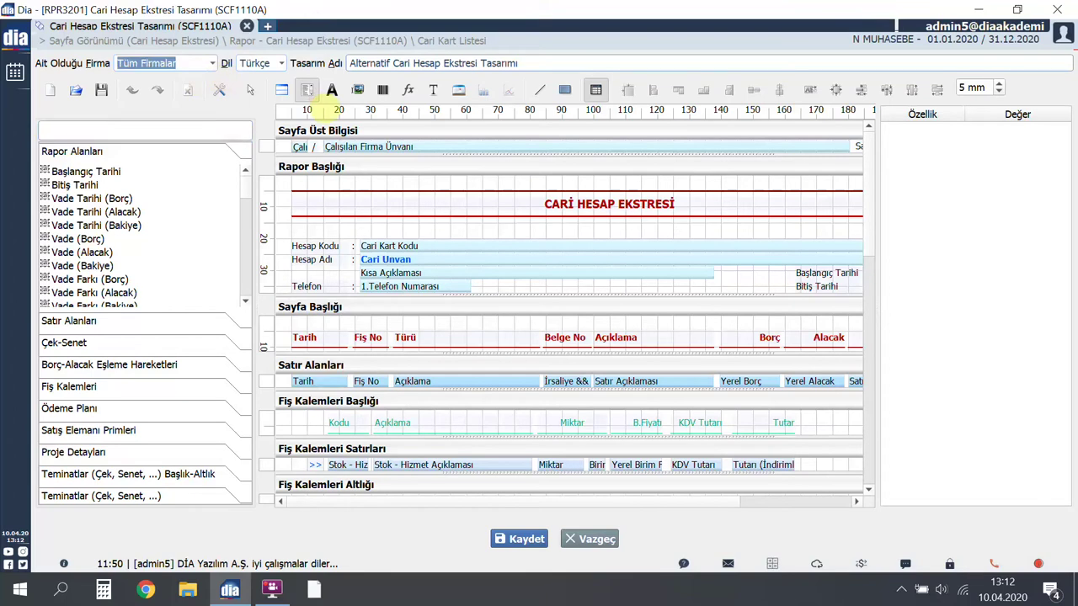
key("alt+Down")
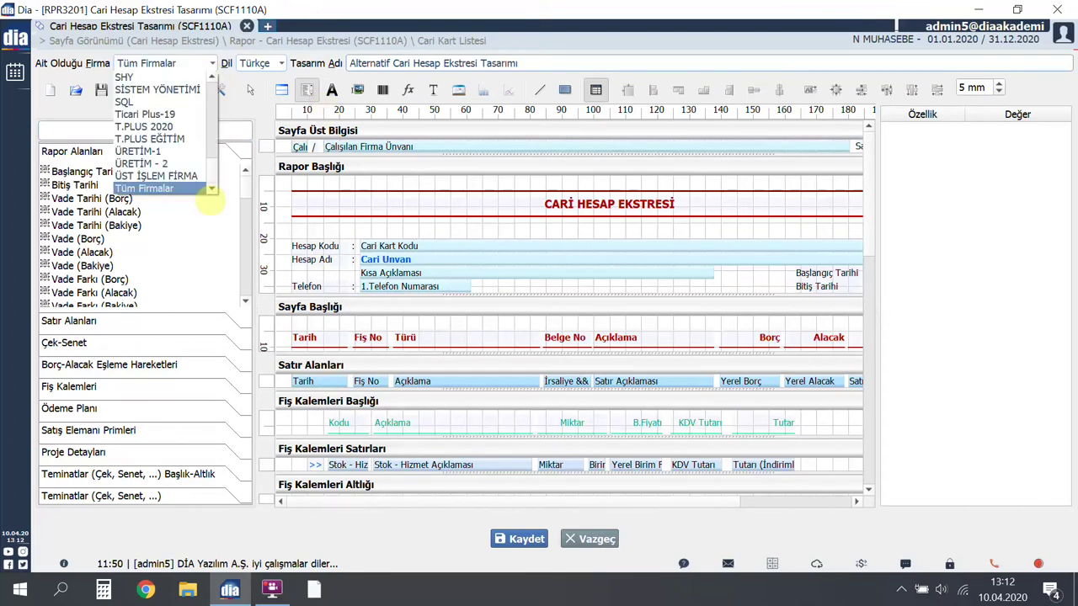
key("Escape")
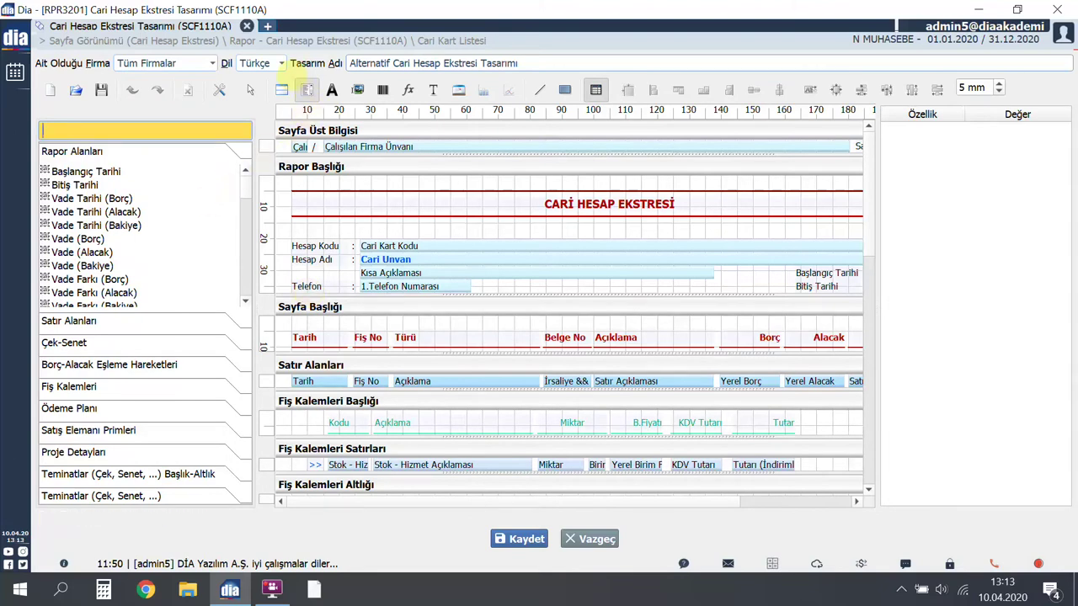
left_click(281, 64)
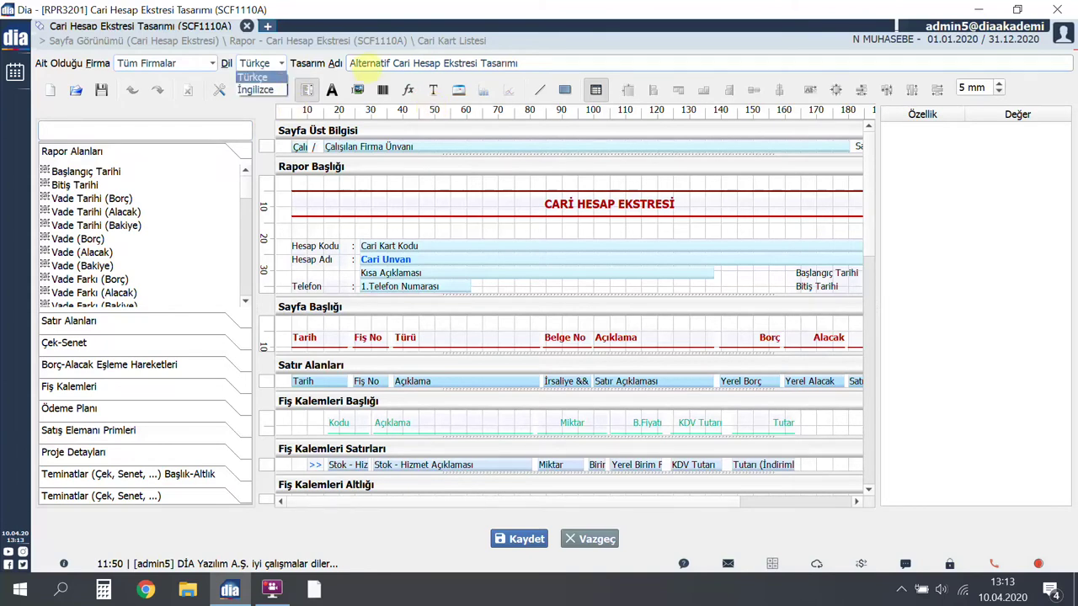
left_click(352, 64)
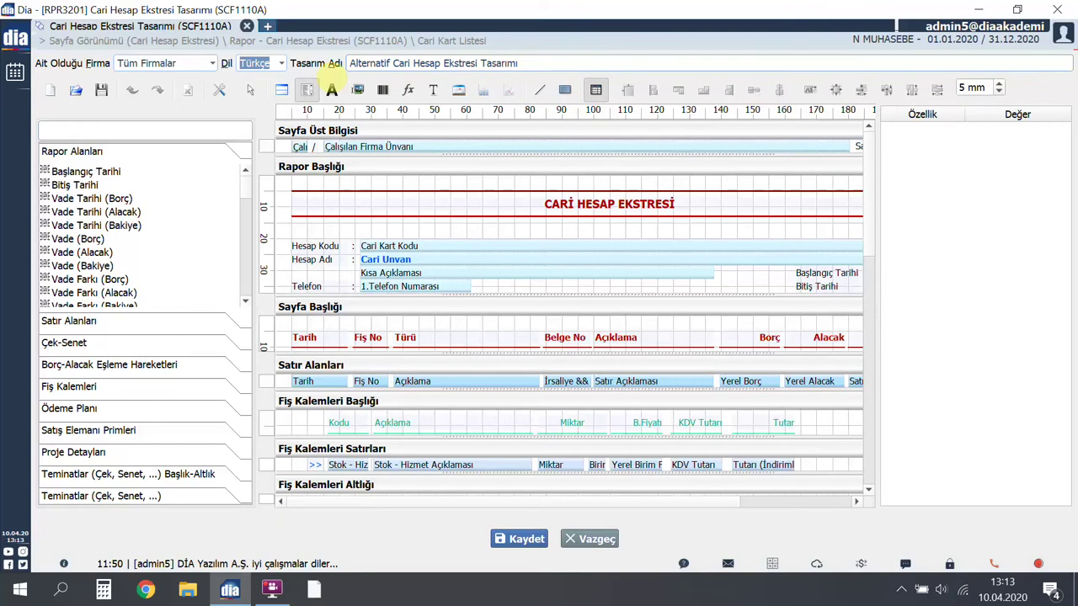
double_click(370, 64)
key("Delete")
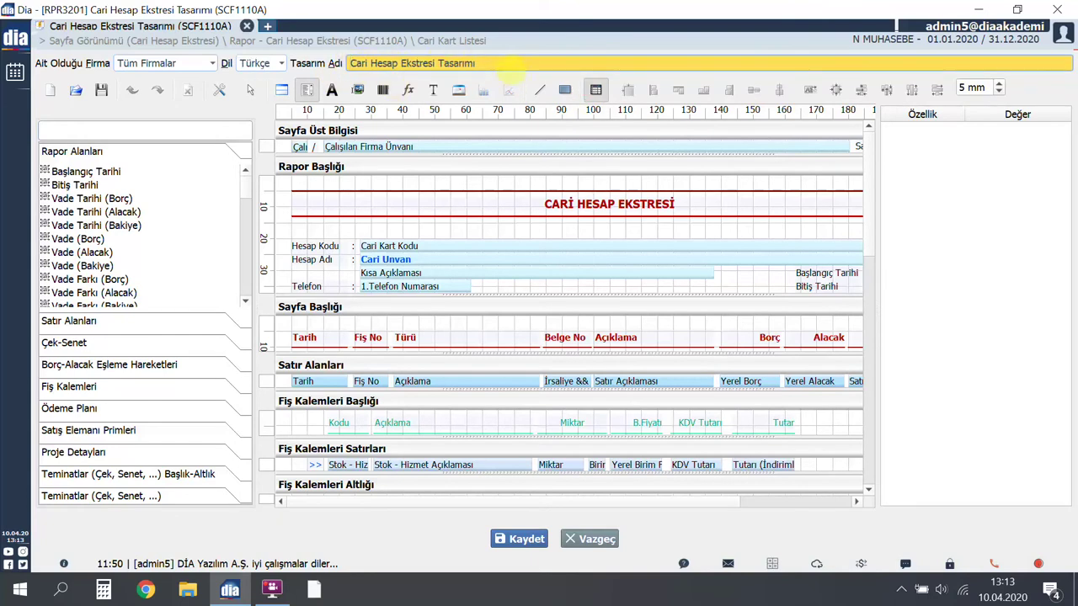
type("2")
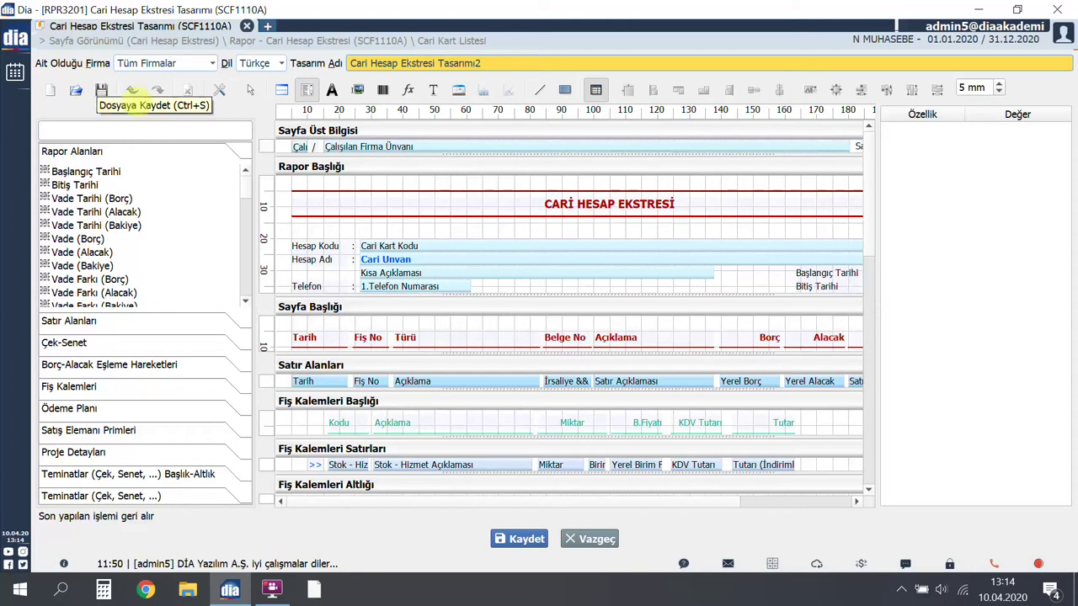
In an enlarged design settings window, choose the Lazer veya M. Püskürtmeli printer, Dikey (Portrait) orientation and Siyah/Beyaz Baskı.
left_click(250, 90)
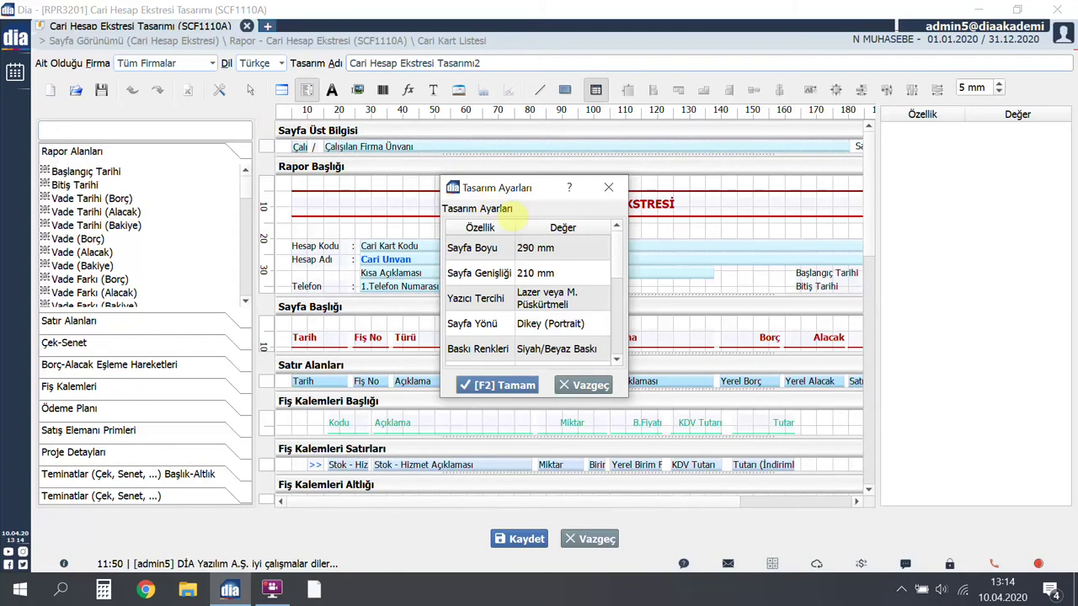
left_click_drag(628, 396, 758, 472)
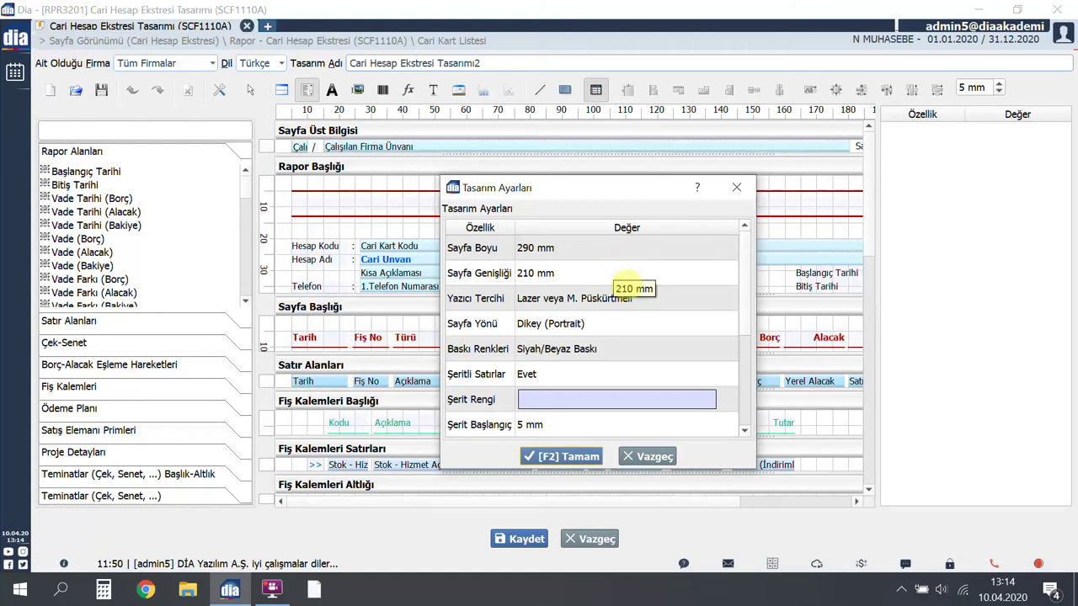
left_click(630, 300)
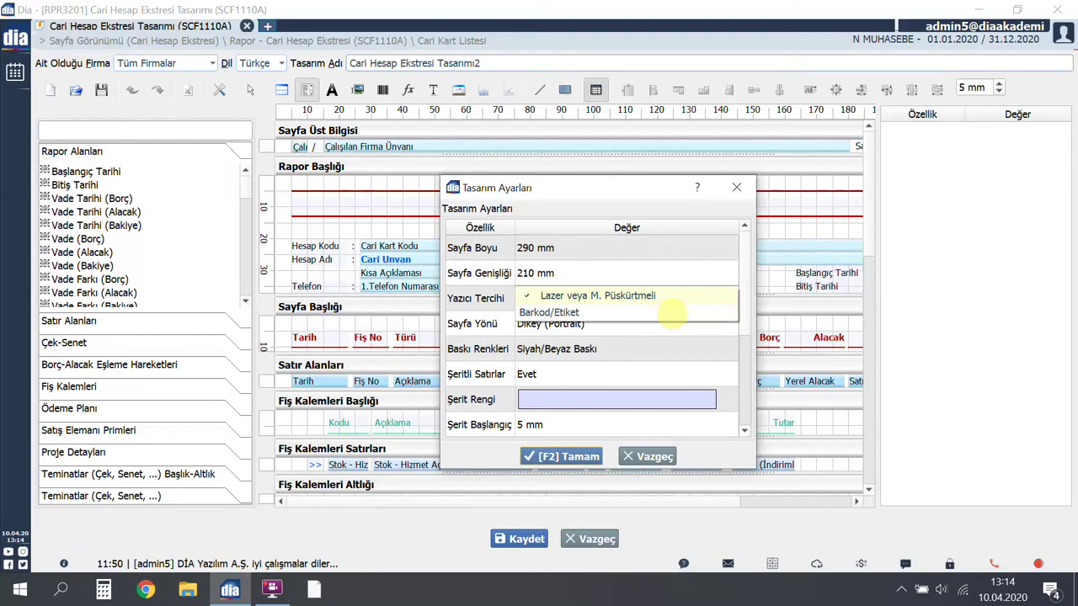
left_click(668, 323)
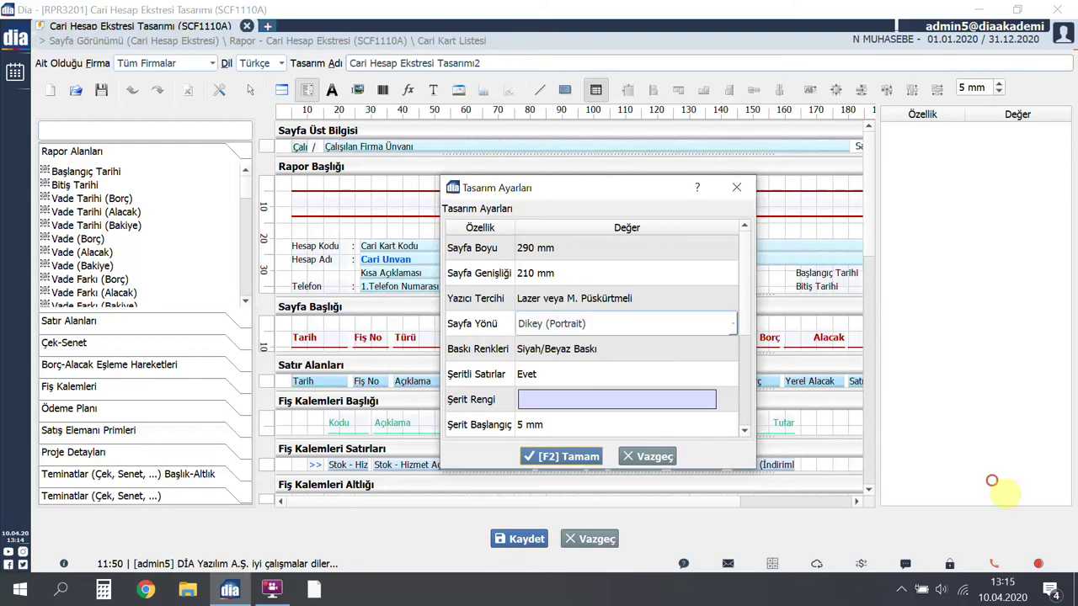
key("alt+Down")
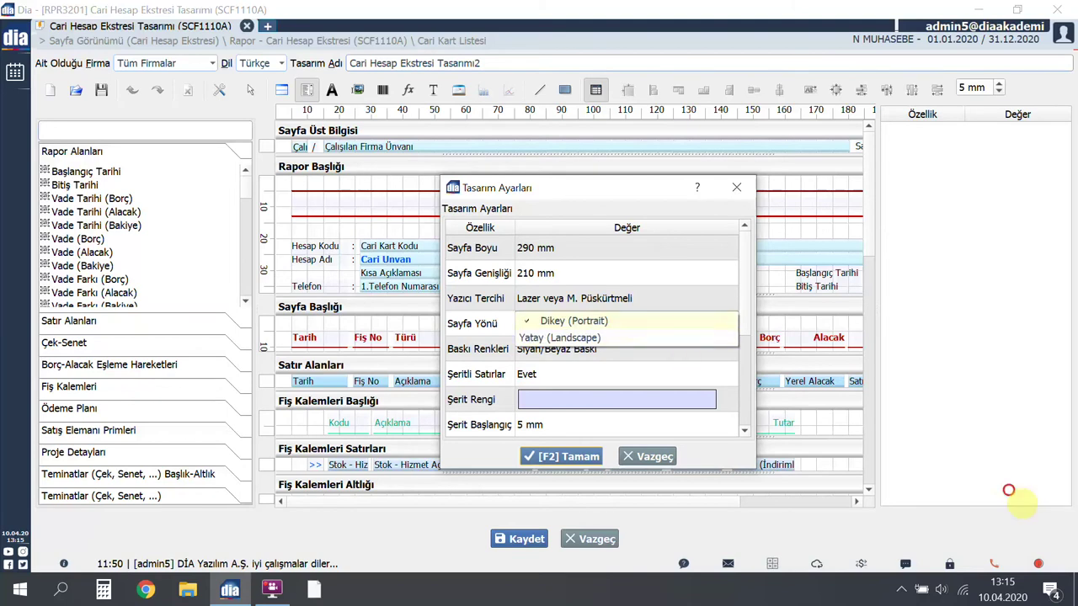
key("Return")
key("Down")
key("alt+Down")
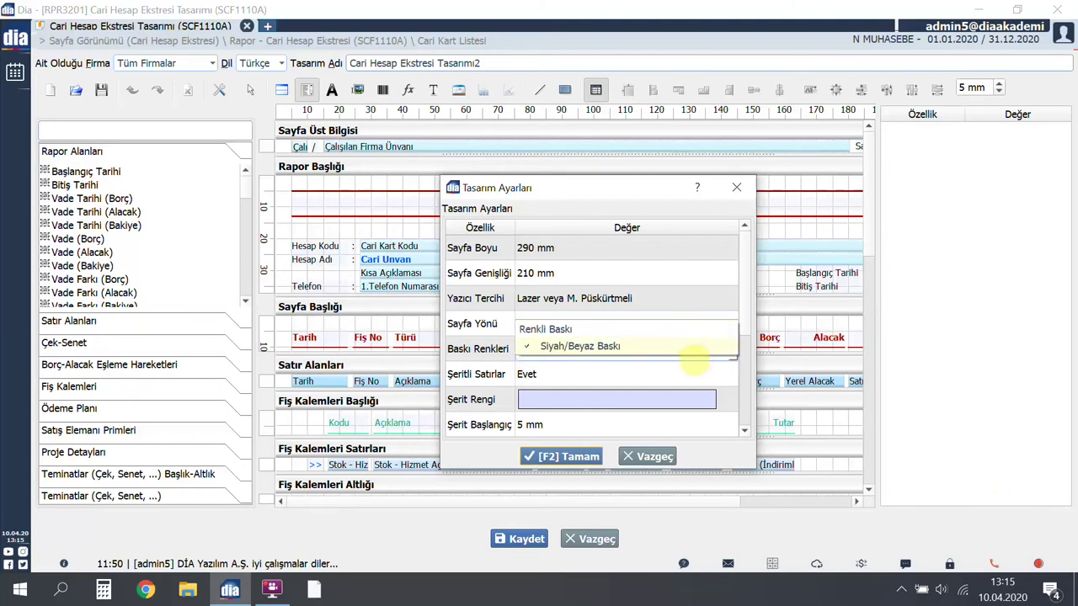
left_click(686, 345)
Set the striped rows option to Evet with the stripe colour #dcdcff.
left_click(699, 375)
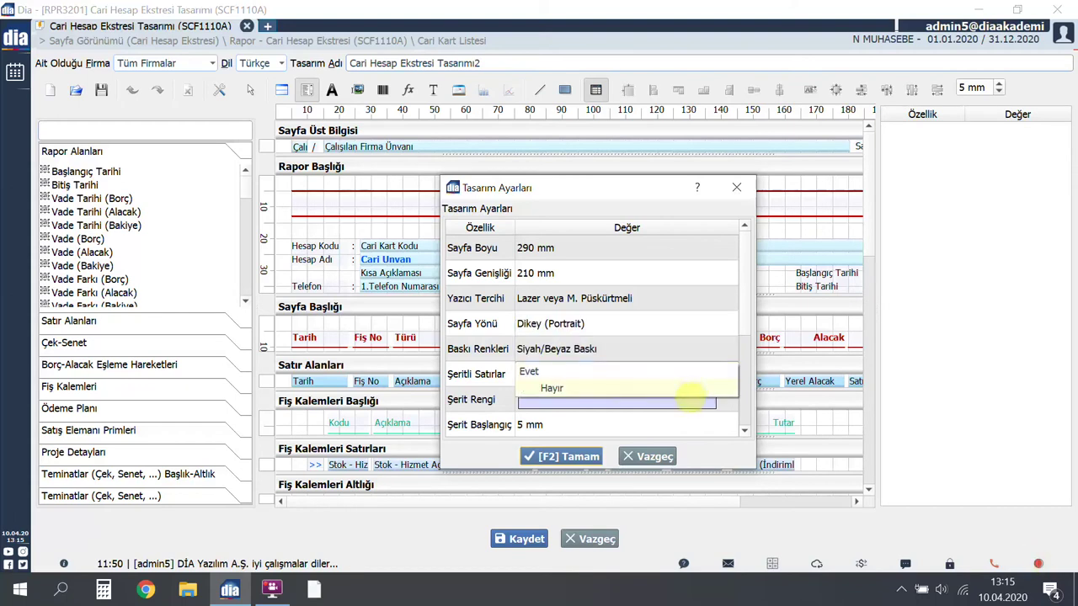
left_click(699, 375)
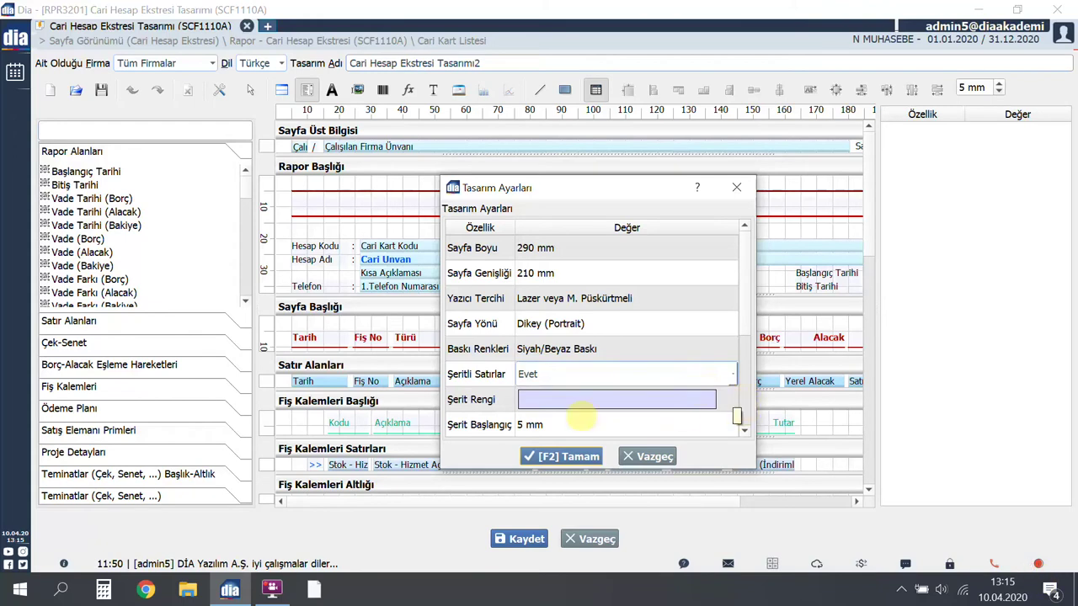
left_click(730, 411)
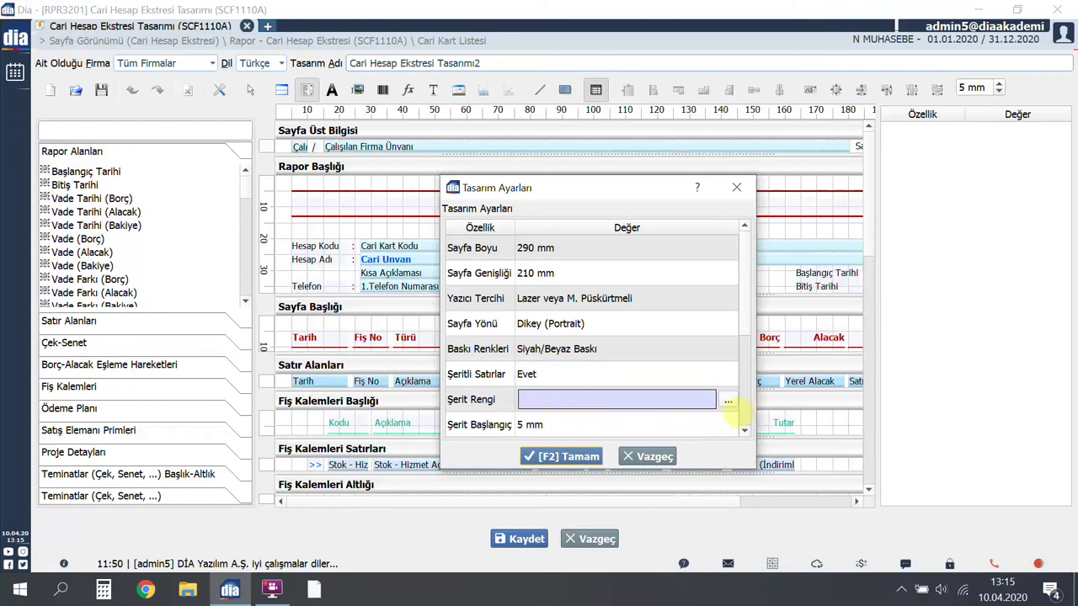
left_click(727, 401)
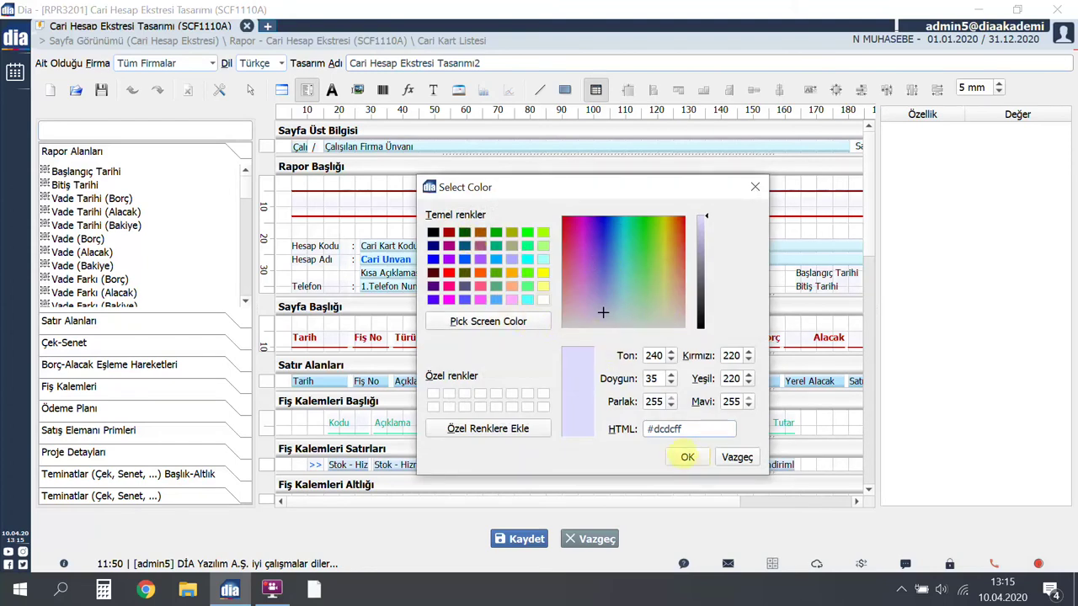
left_click(687, 458)
Choose A4 as the paper type and apply the design settings.
left_click(630, 351)
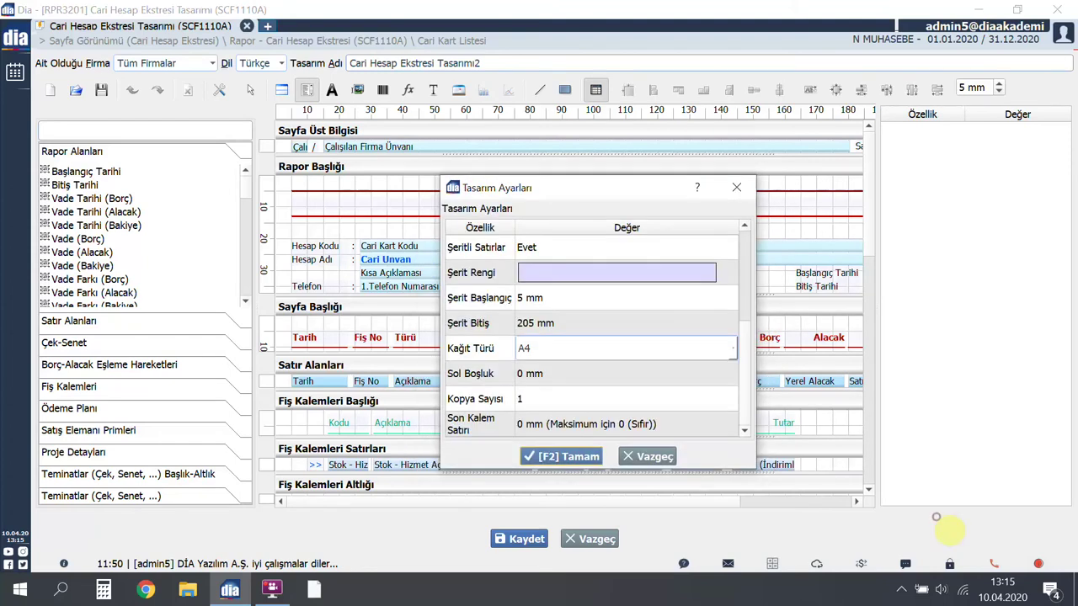
key("alt+Down")
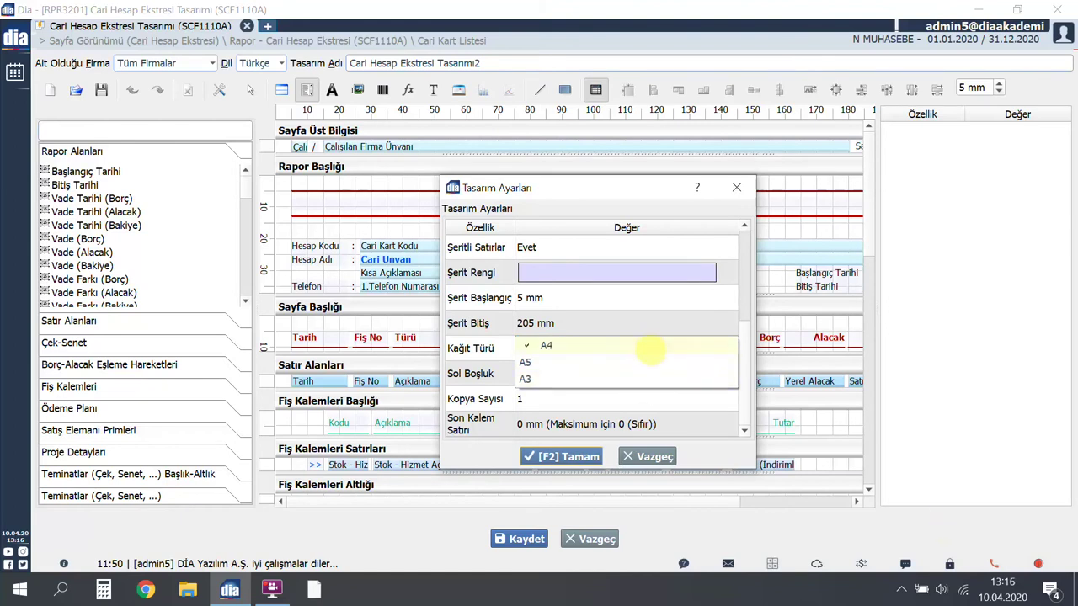
left_click(1002, 510)
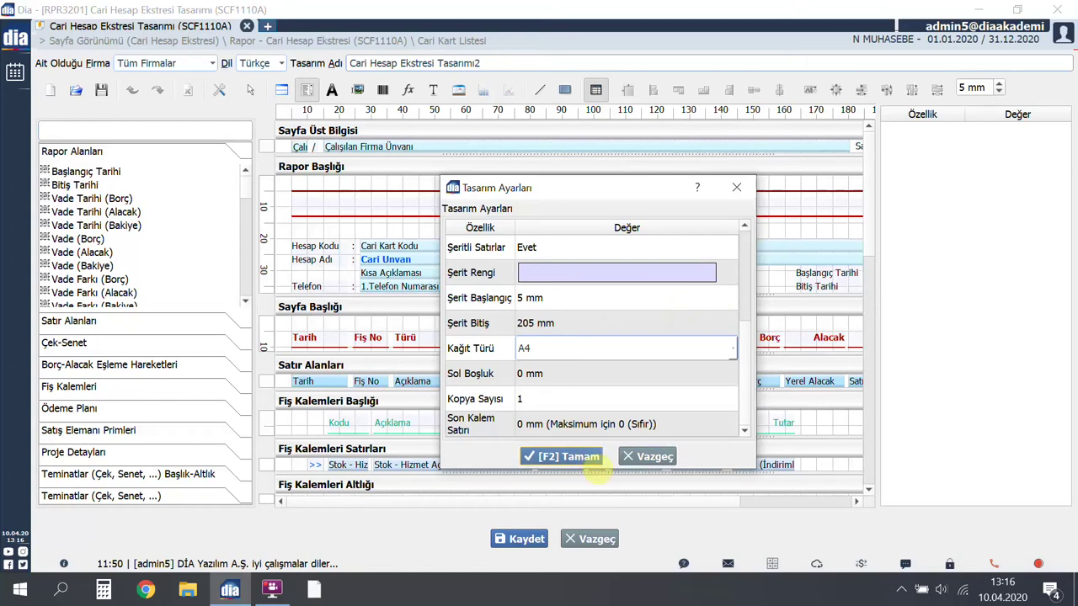
left_click(561, 456)
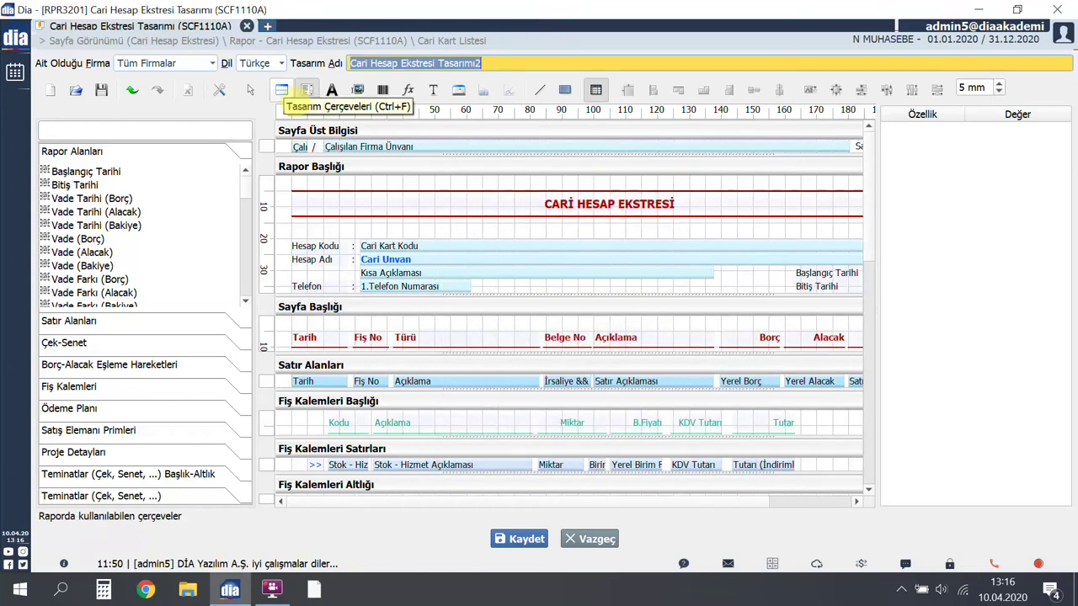
Examine the full list of report frames and which ones are enabled, and accept the list as it is.
left_click(306, 90)
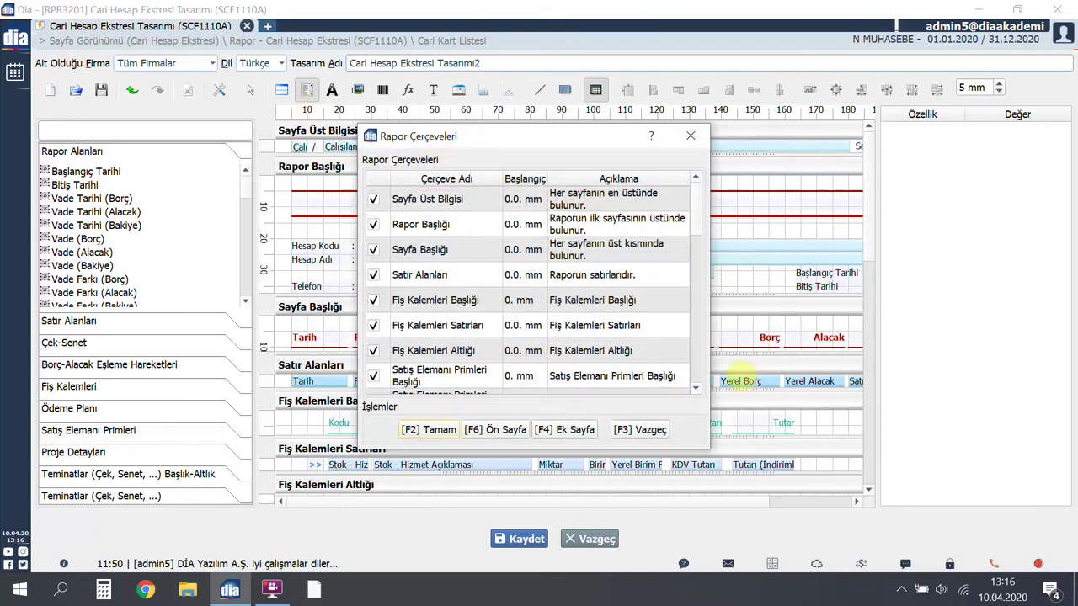
scroll(671, 320, "down", 1)
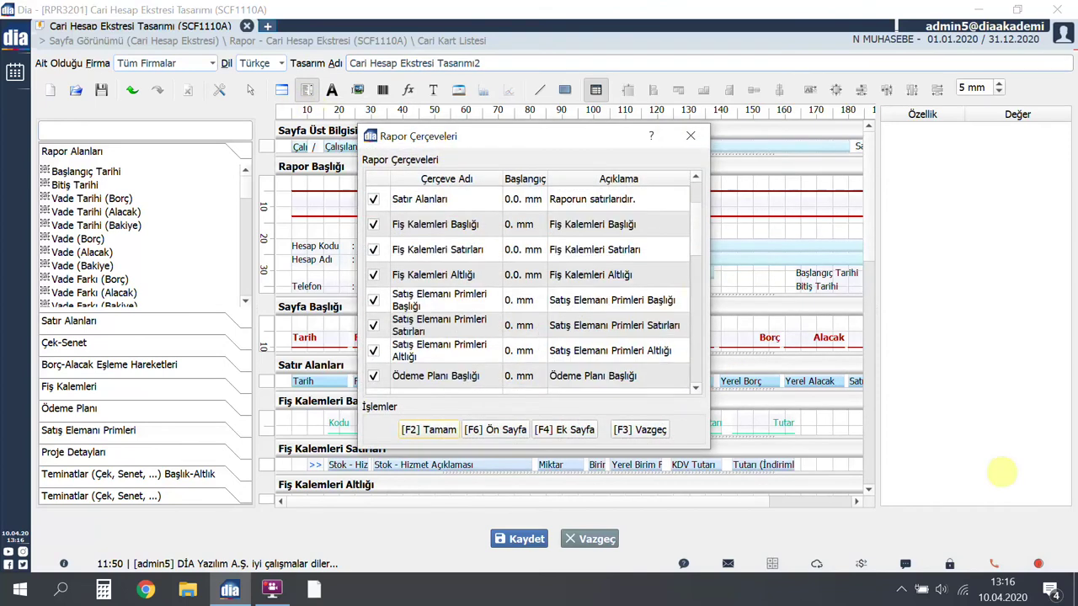
scroll(998, 468, "down", 1)
scroll(993, 464, "down", 1)
scroll(993, 465, "down", 2)
scroll(993, 463, "down", 3)
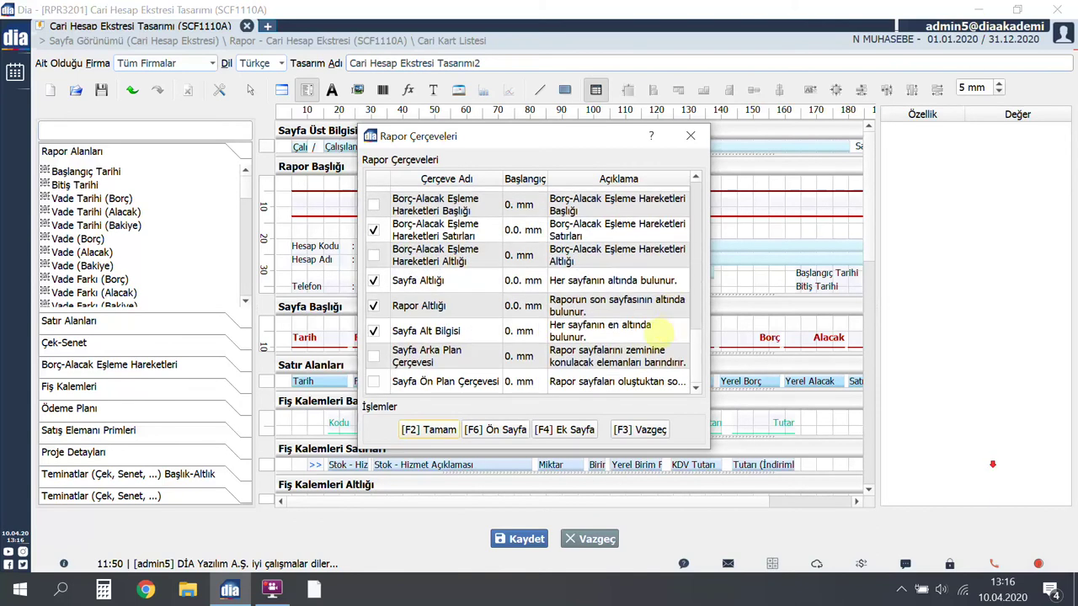
left_click(455, 435)
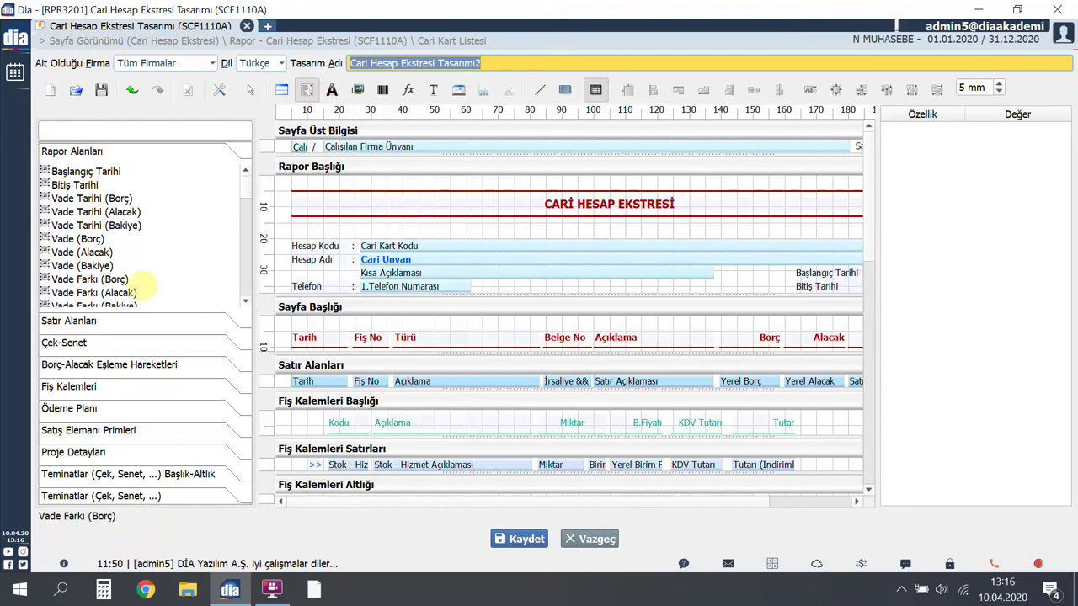
left_click(307, 90)
left_click(307, 90)
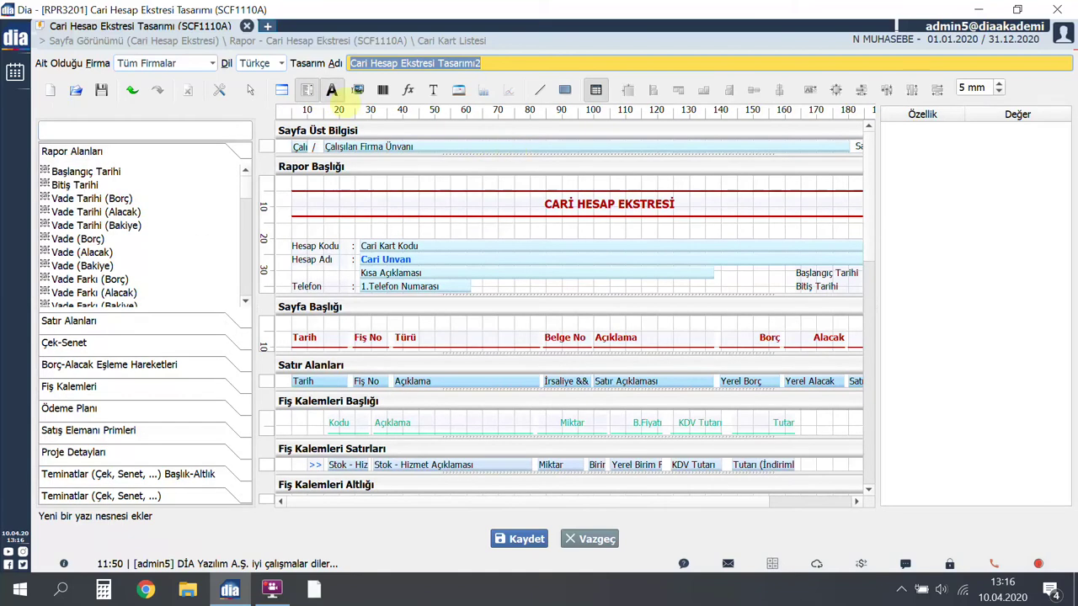
Add a text object reading FİRMA below the Telefon line in the Rapor Başlığı section.
left_click(332, 90)
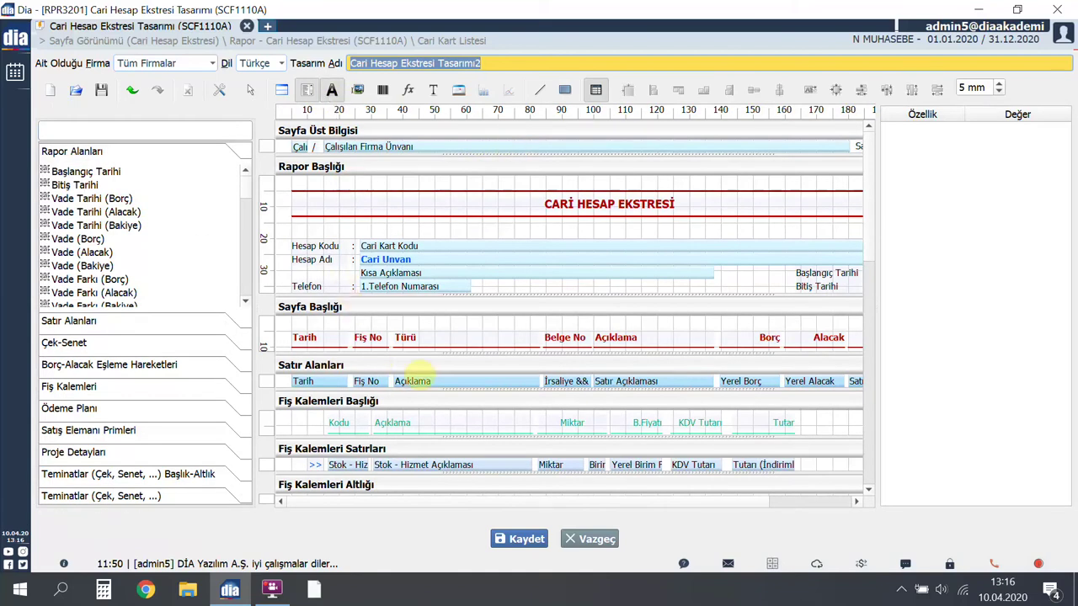
left_click(445, 321)
left_click(301, 310)
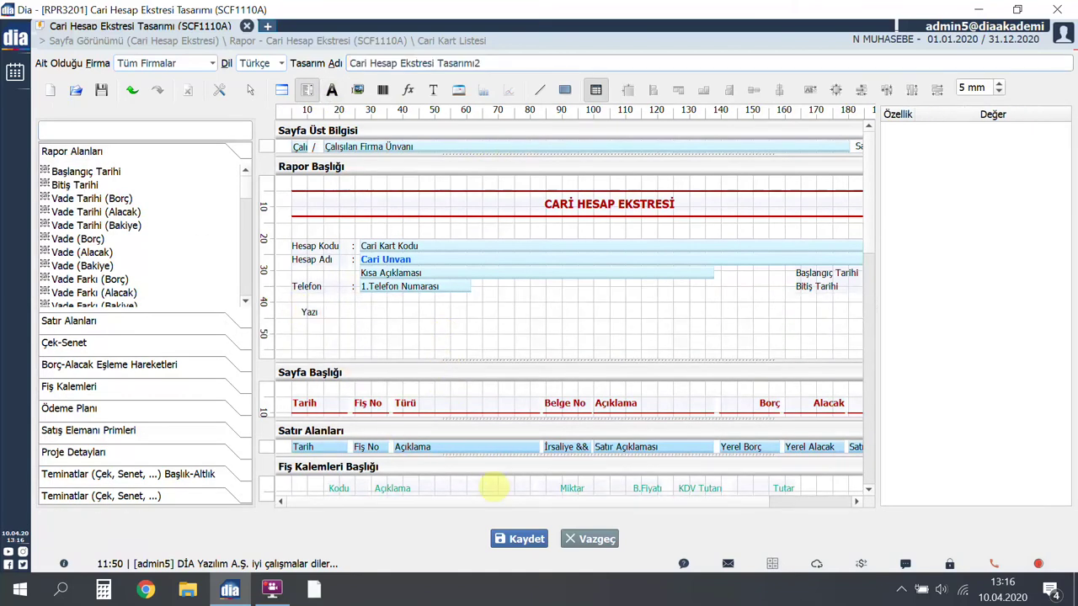
left_click(313, 313)
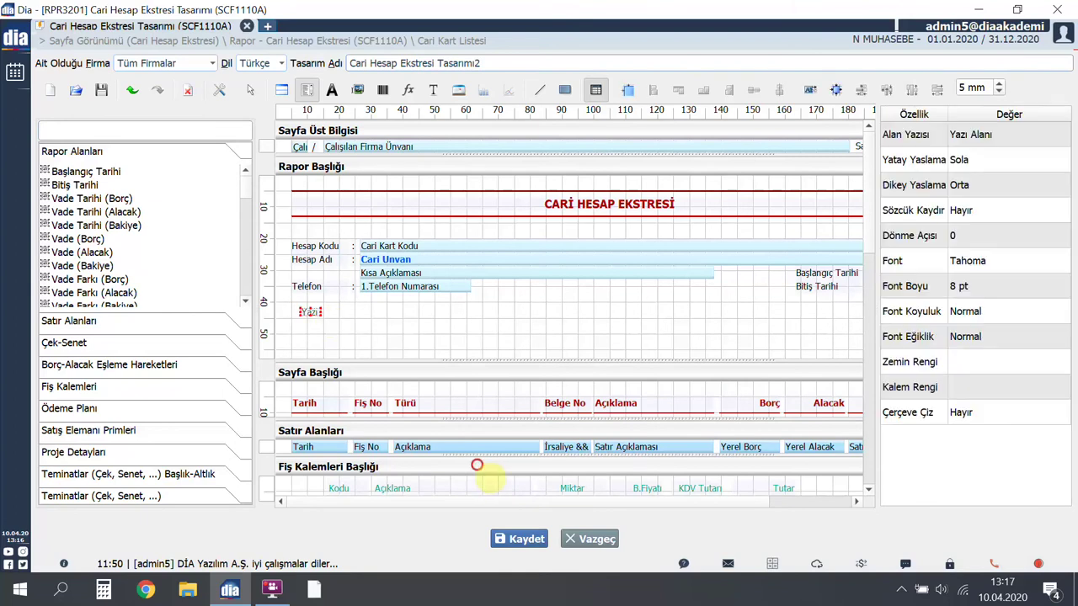
left_click(986, 135)
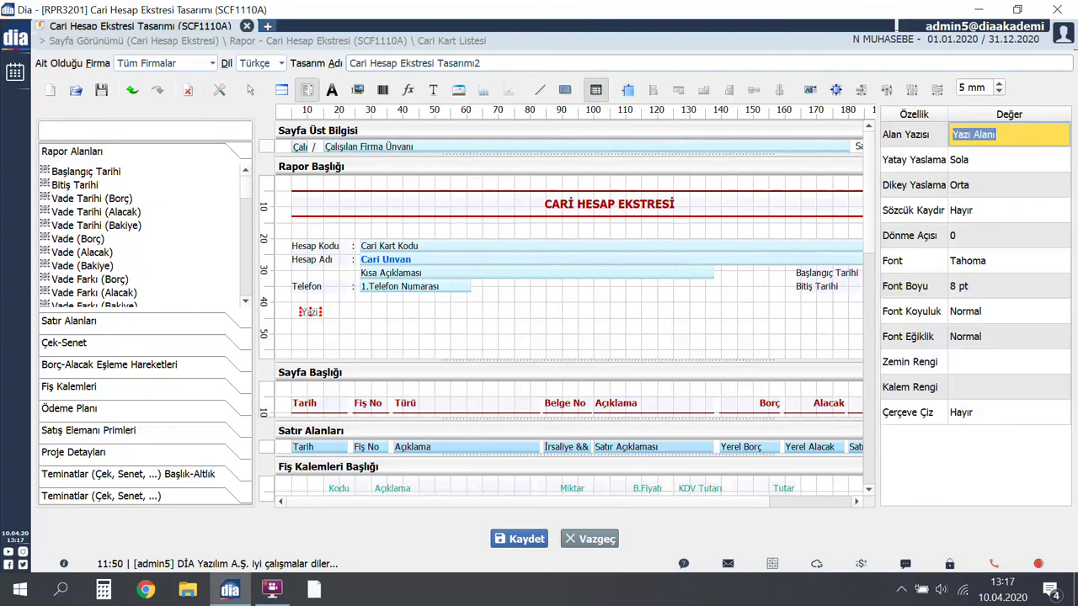
key("BackSpace")
type("FİRMA")
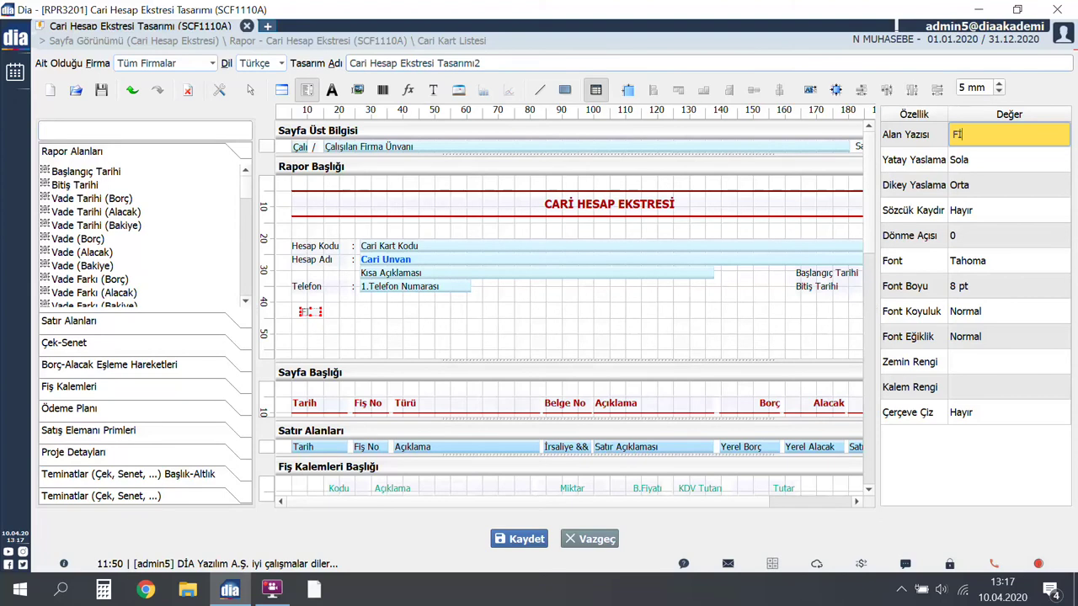
left_click(533, 137)
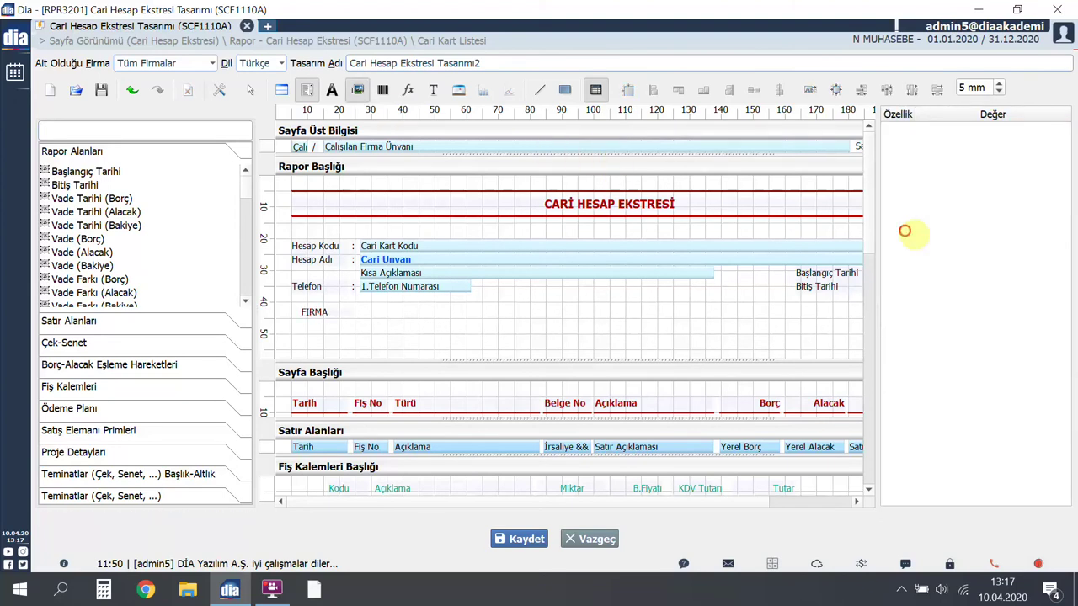
Enlarge the Sayfa Üst Bilgisi section to about 40 mm and draw a picture frame about 17 × 20 mm beneath the page number.
left_click_drag(610, 154, 609, 281)
left_click_drag(570, 501, 655, 502)
left_click_drag(749, 165, 804, 225)
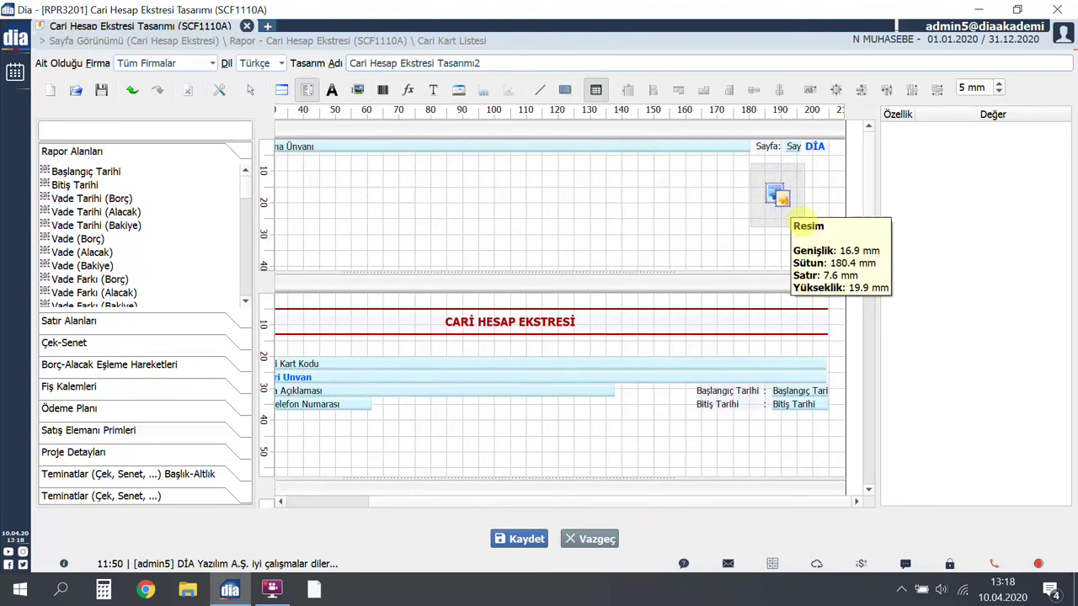
Load dia-150x150.png from the Desktop into the picture frame.
left_click(795, 217)
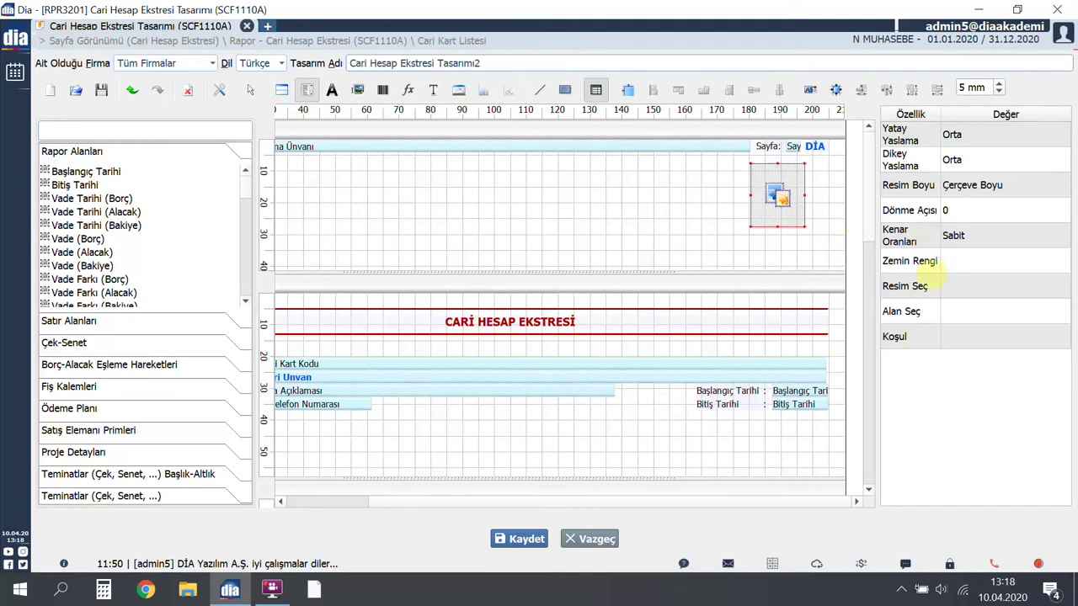
left_click(934, 287)
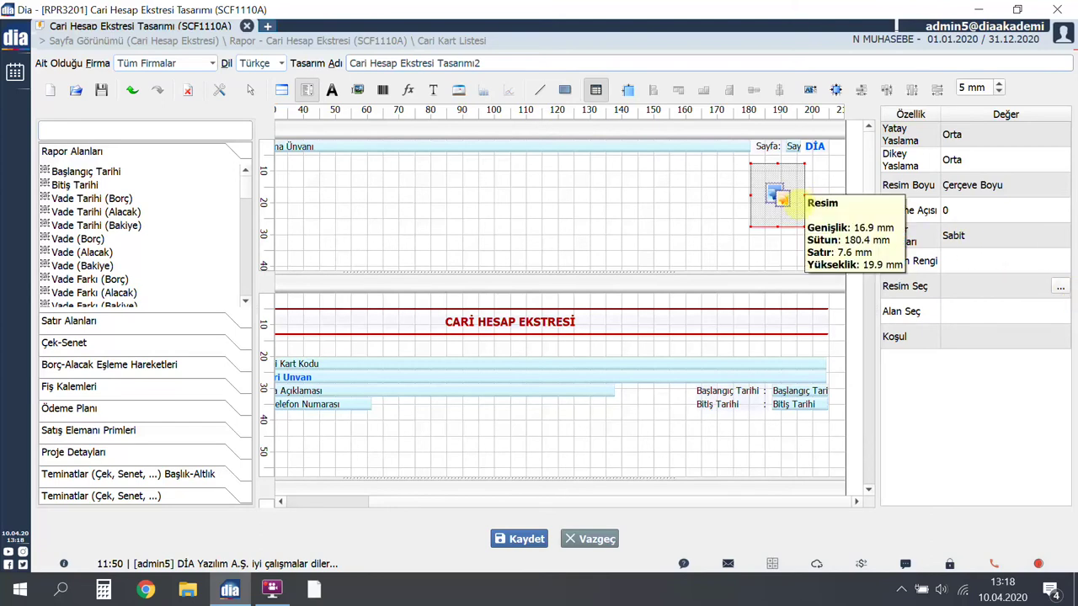
double_click(780, 197)
left_click(480, 227)
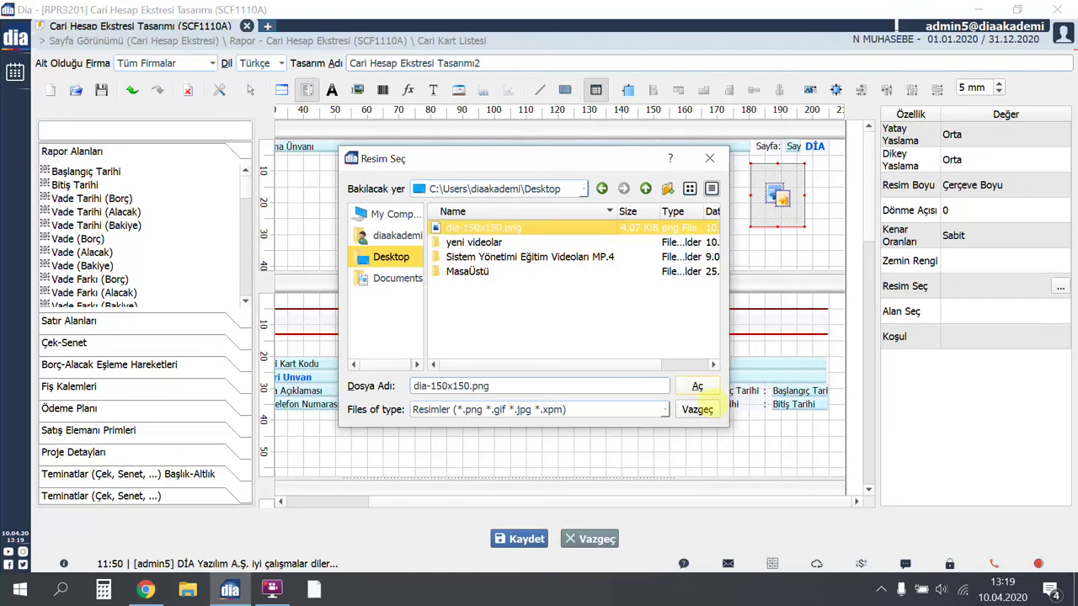
left_click(697, 386)
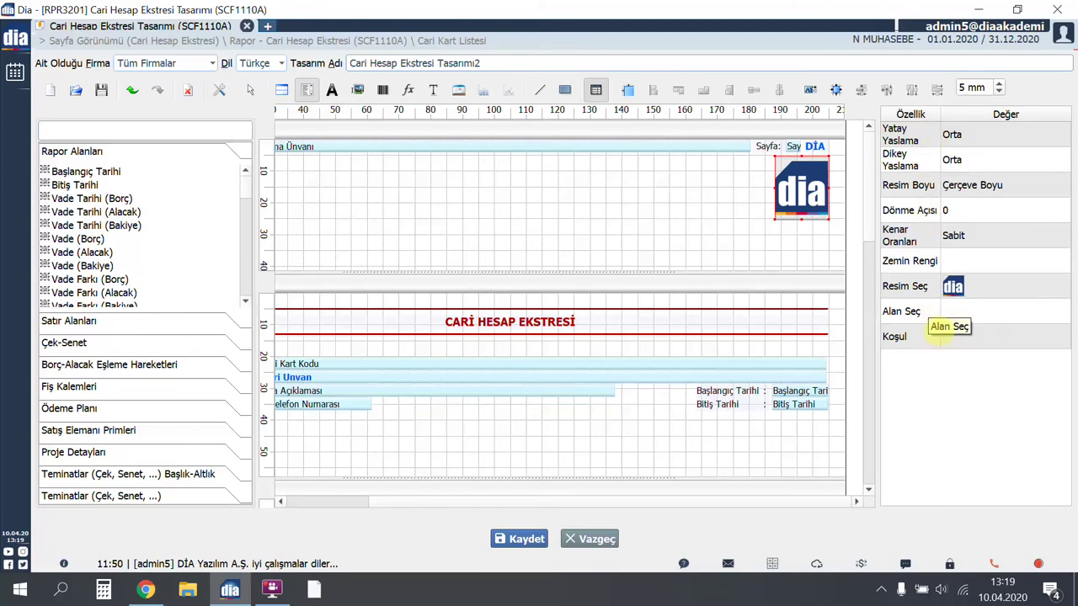
Add a barcode to the left of and below the logo in the page header, and activate its Alan Seç property.
left_click(382, 90)
left_click_drag(639, 221, 733, 260)
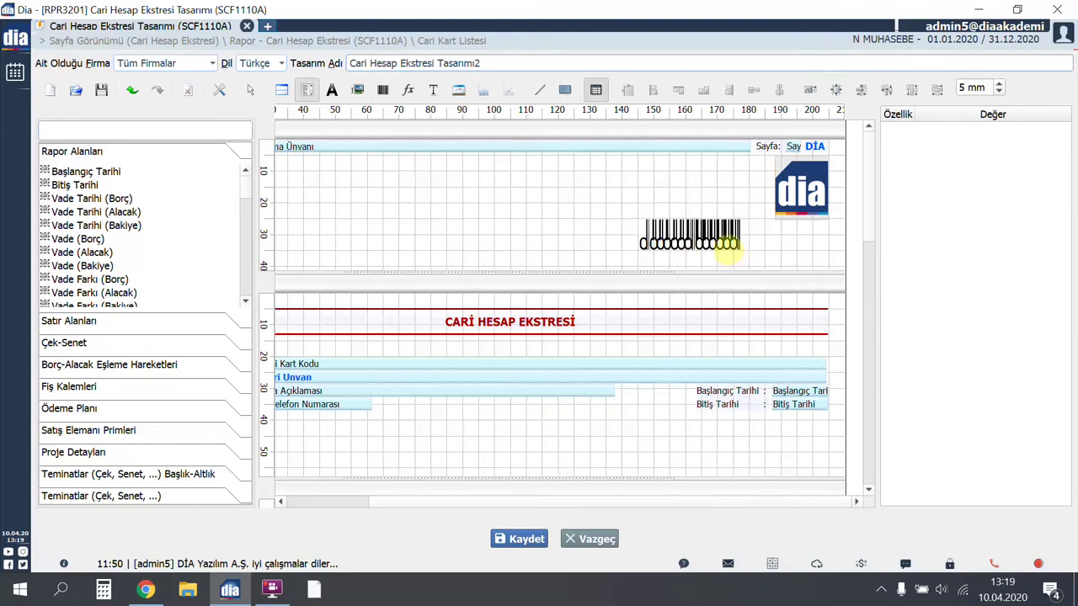
left_click(728, 246)
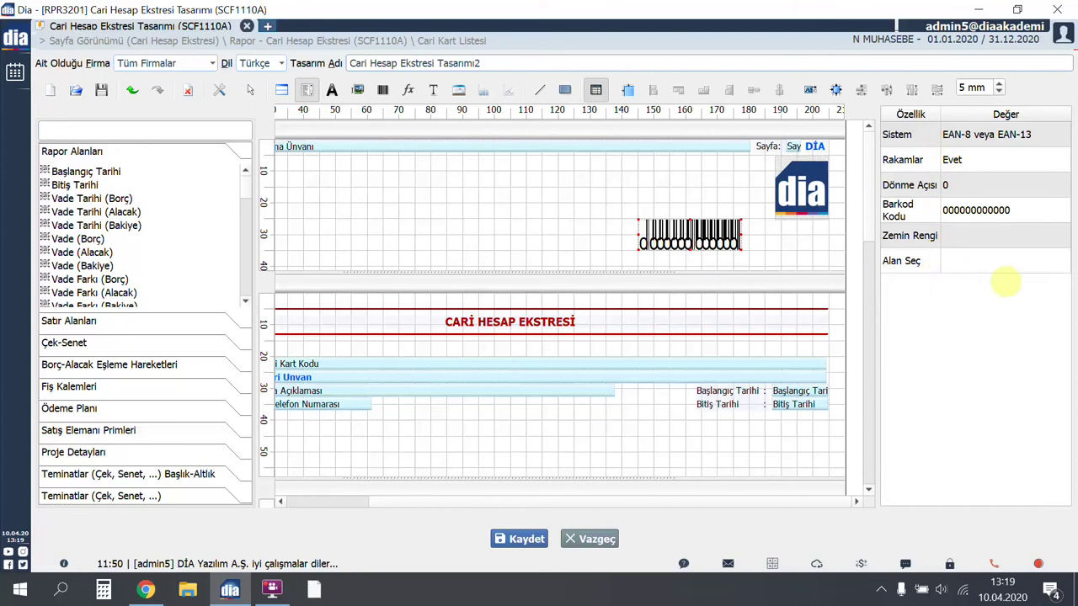
left_click(1010, 262)
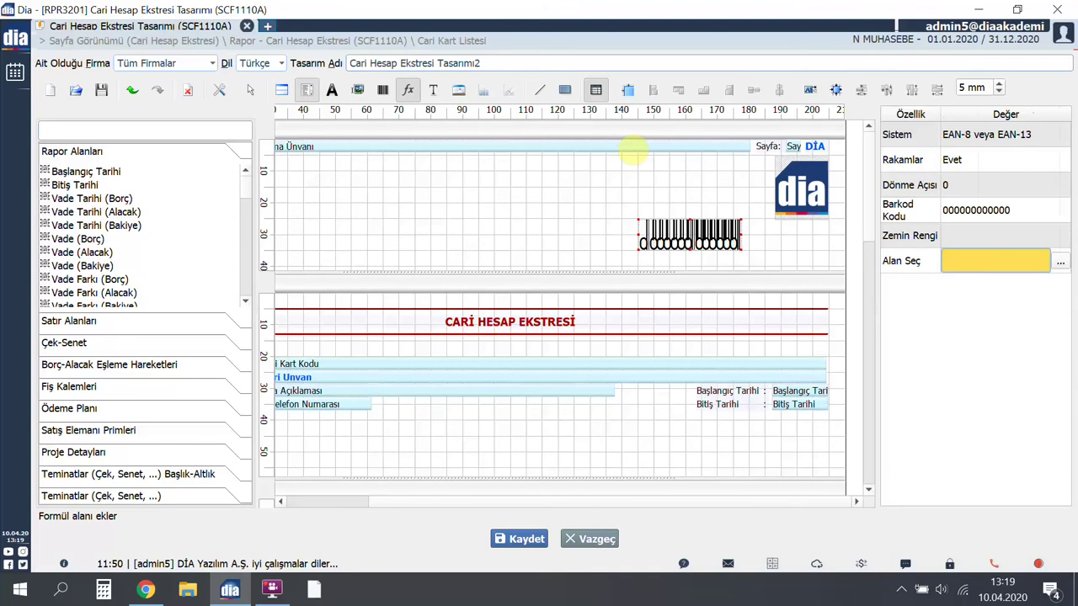
Place a formula field, a text formula field and a date formula field one below the other in the page header section.
left_click(634, 151)
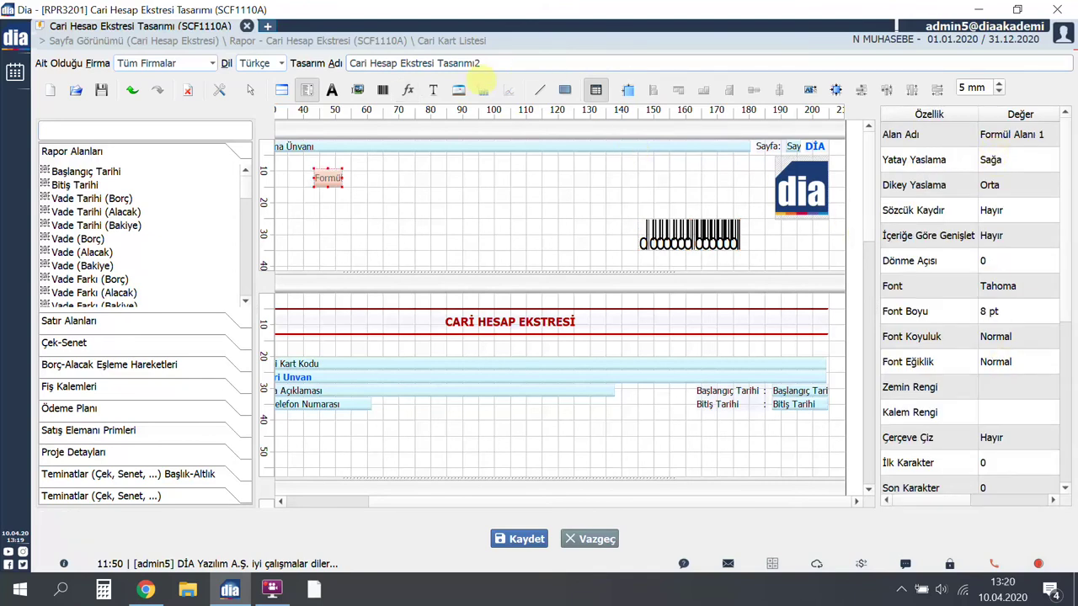
left_click(433, 89)
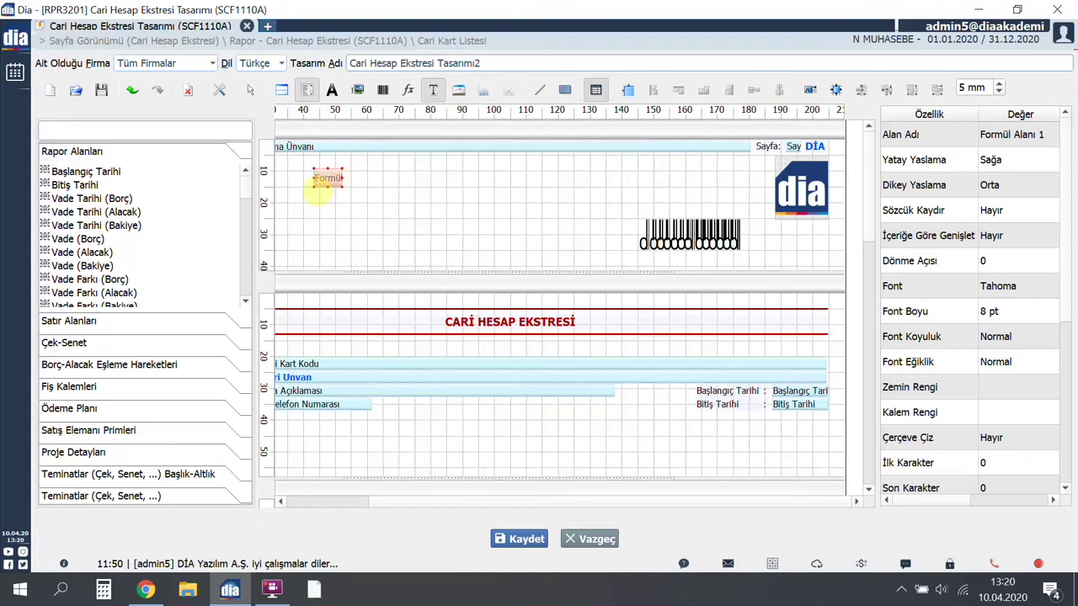
left_click(321, 195)
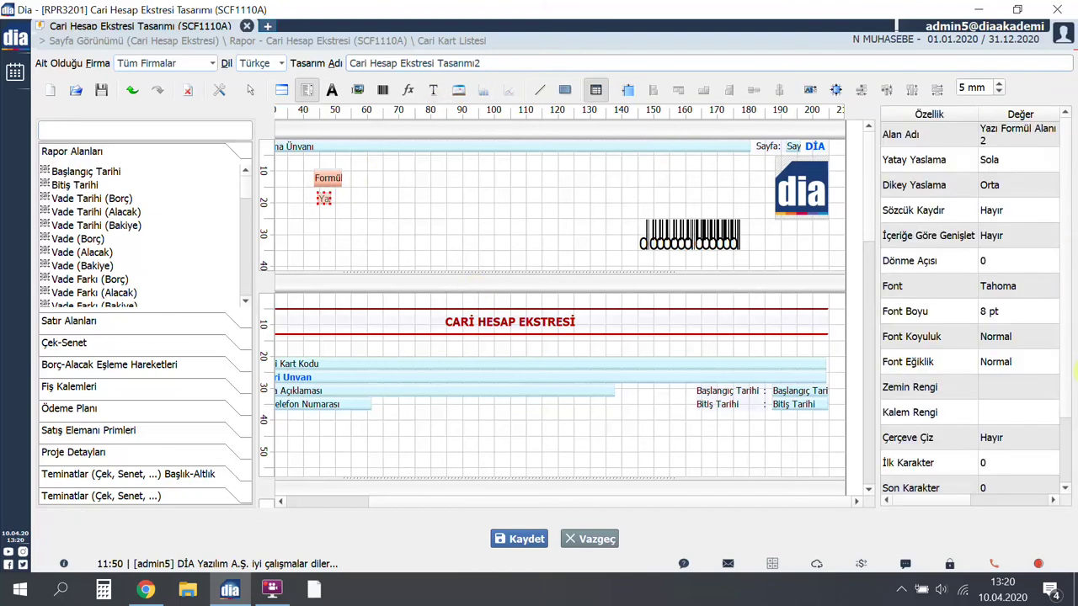
left_click(458, 89)
left_click_drag(318, 214, 368, 222)
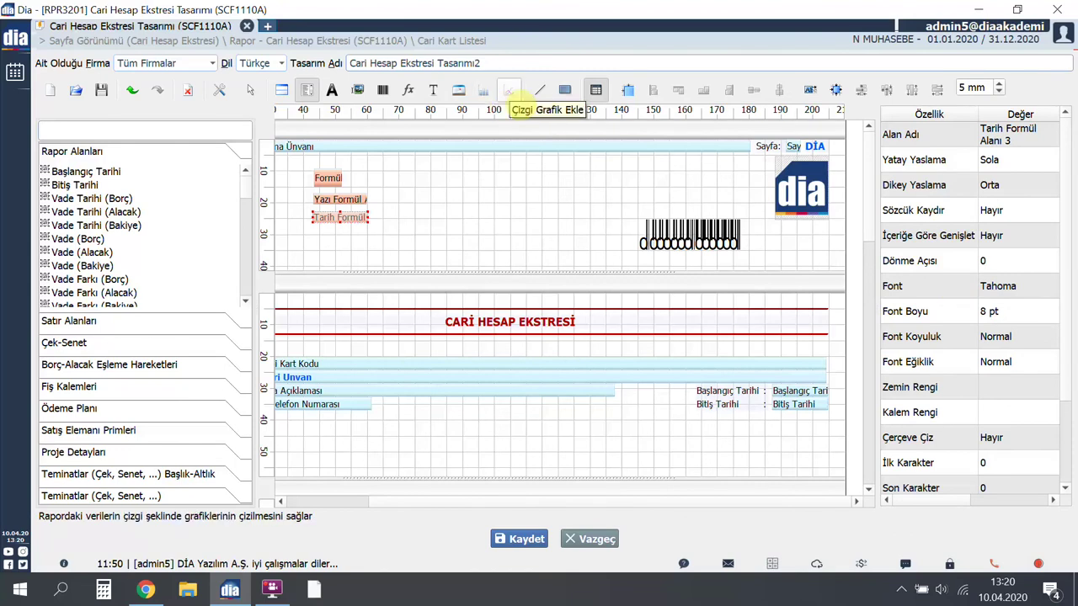
Draw a line chart beside the formula fields and look through its title, rotation angle, background colour and data field properties.
left_click(520, 101)
left_click_drag(421, 181, 539, 228)
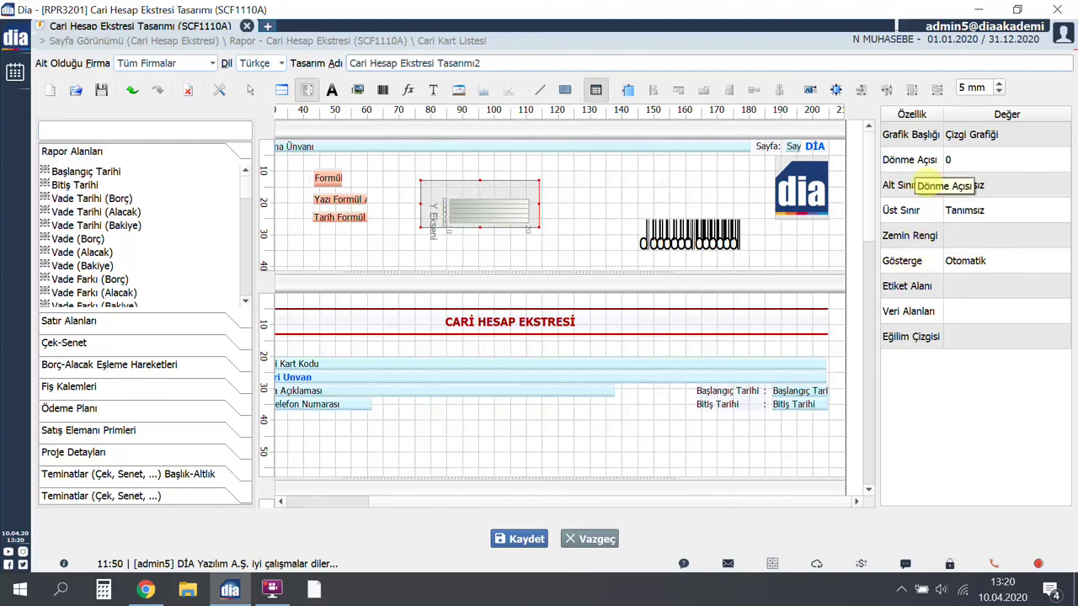
left_click(976, 135)
double_click(987, 135)
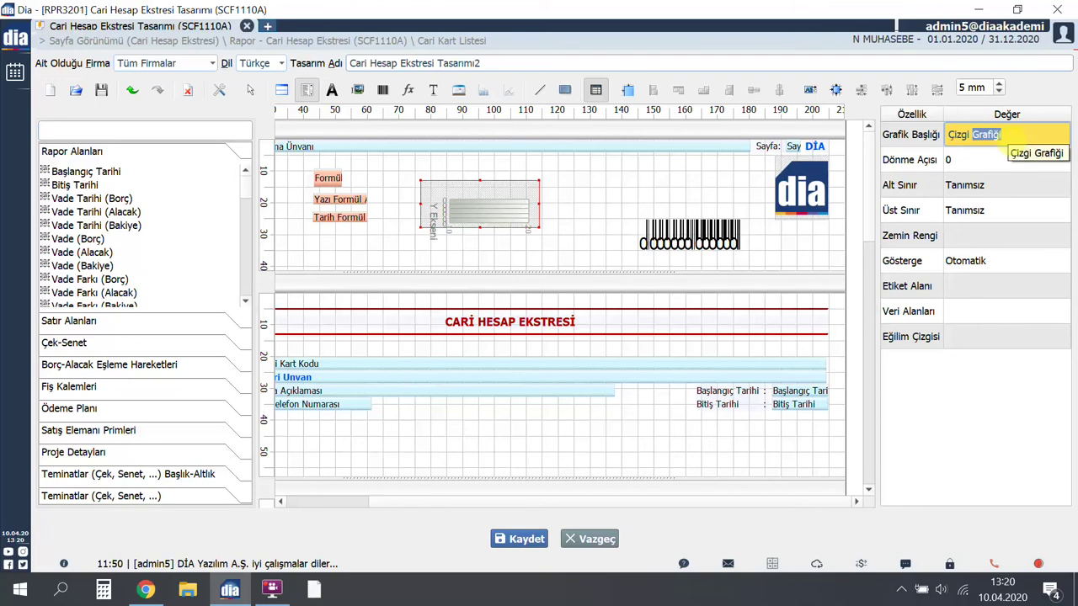
left_click(1007, 136)
left_click(1020, 169)
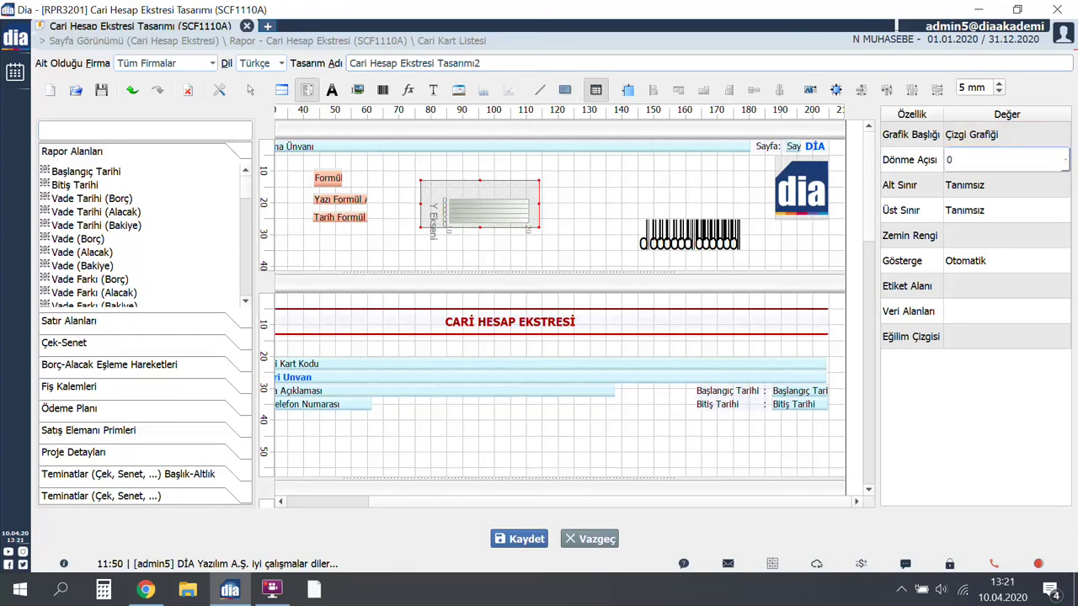
left_click(1063, 162)
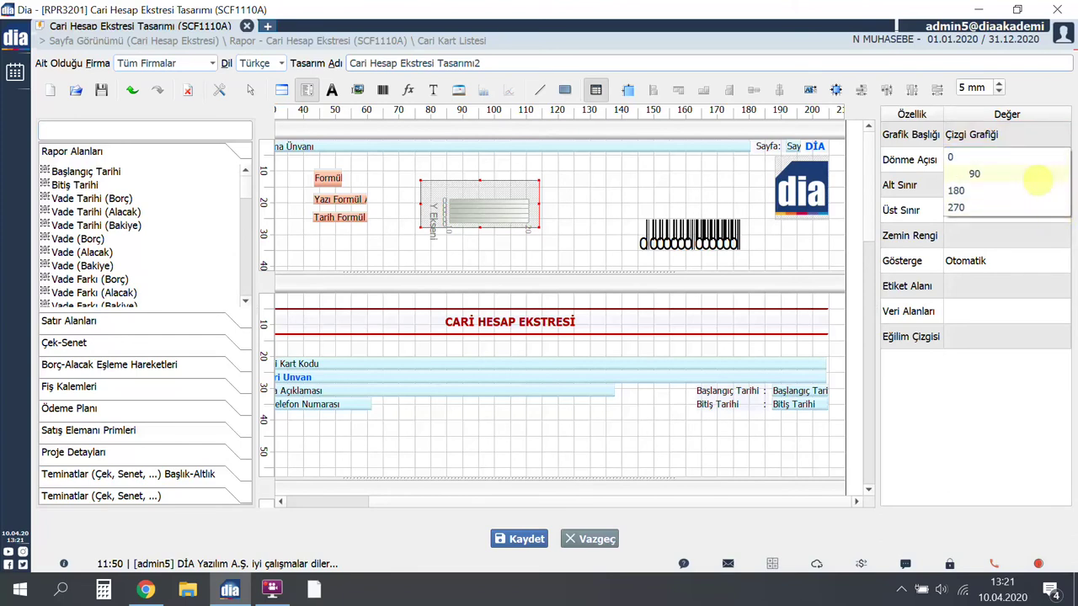
left_click(1051, 245)
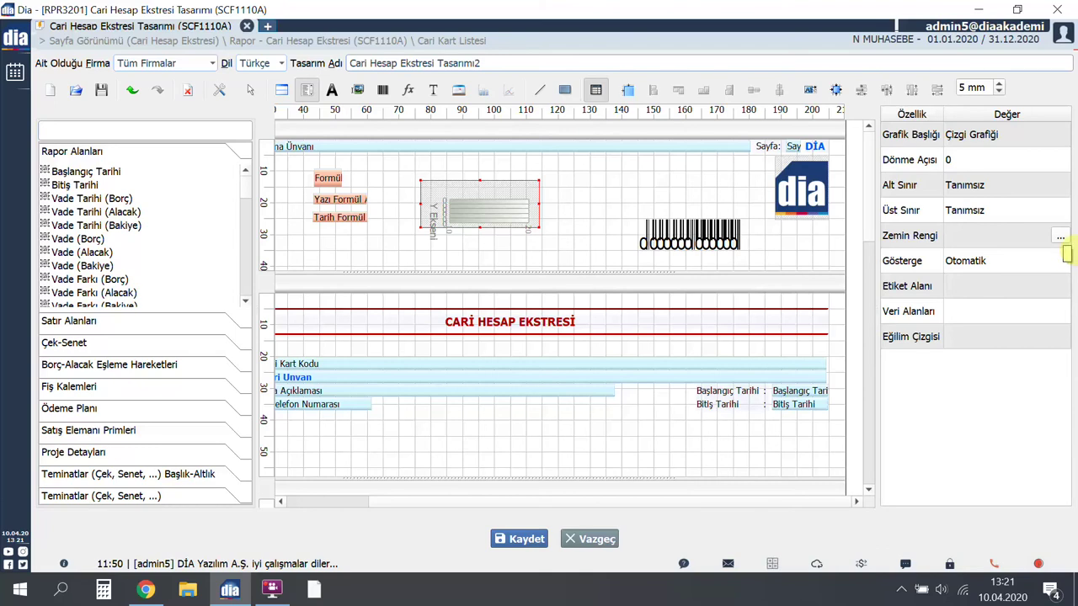
left_click(1057, 314)
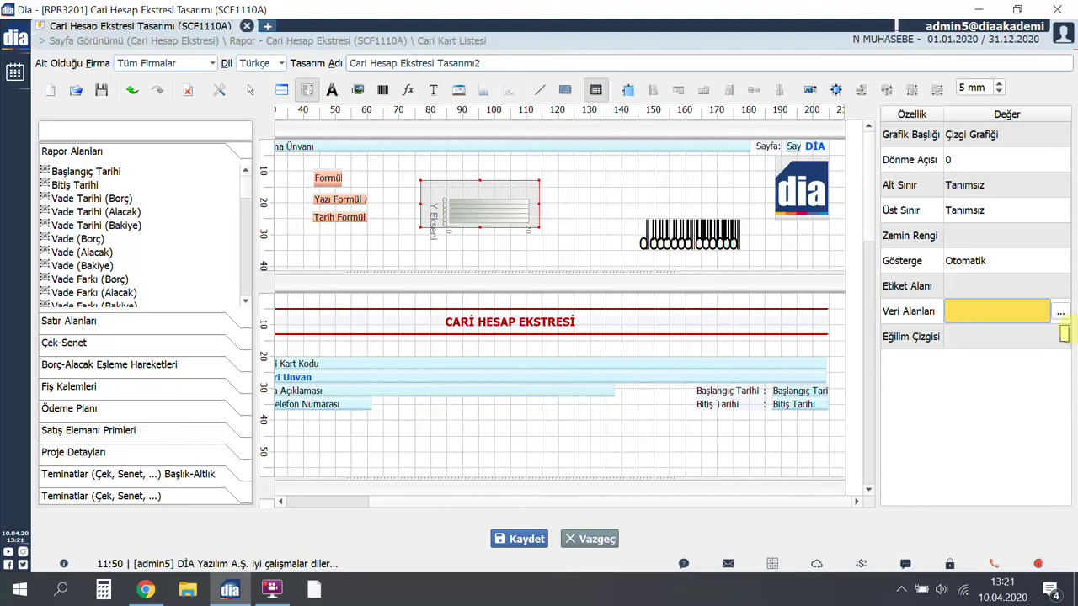
Draw a horizontal line about 63 mm long below the chart and a rectangle about 30 × 10 mm between the chart and the logo.
left_click(540, 90)
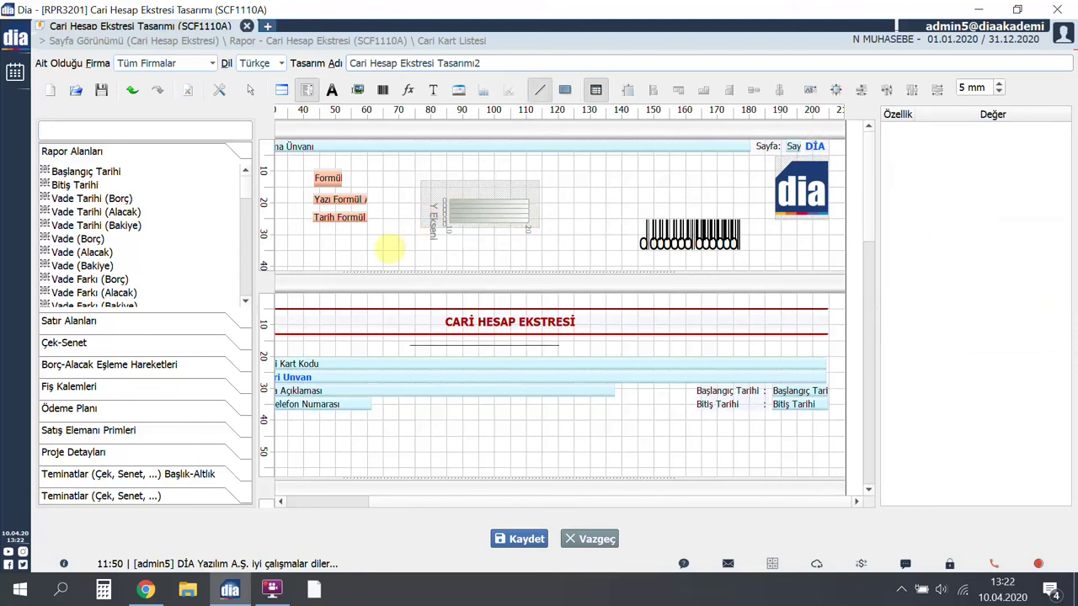
left_click_drag(393, 250, 593, 250)
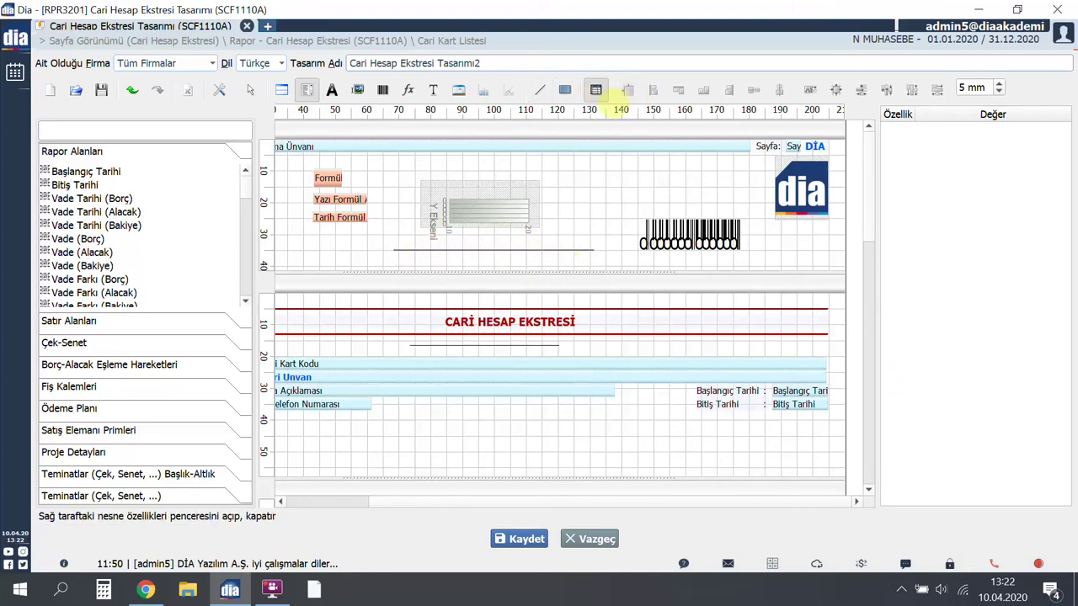
left_click(565, 90)
left_click_drag(563, 162, 658, 195)
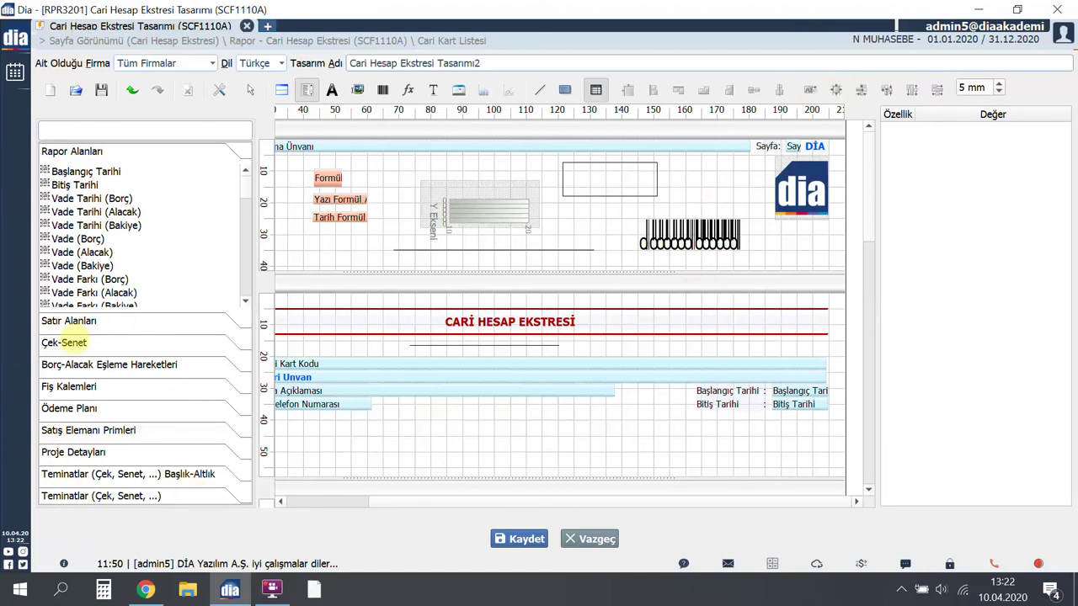
Place the Başlangıç Tarihi report field below the formula fields in the page header section.
left_click(108, 171)
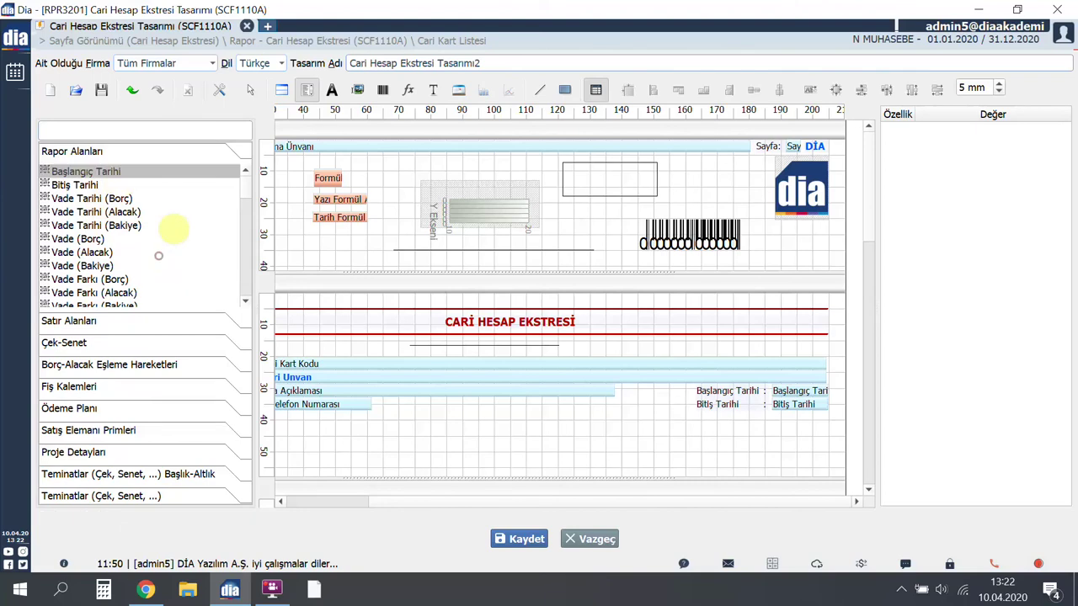
left_click_drag(337, 303, 320, 255)
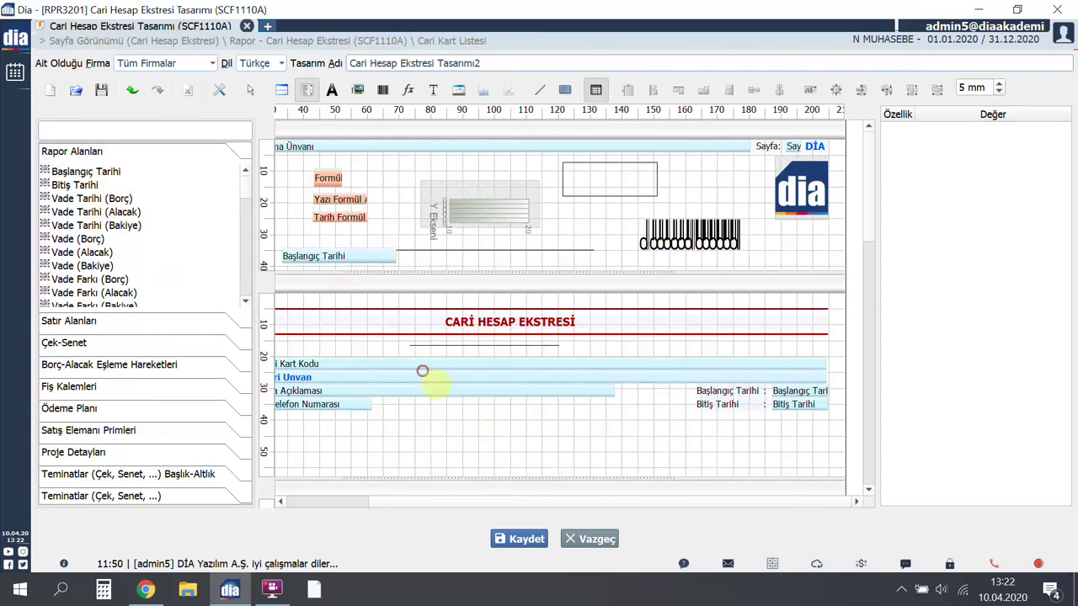
Enlarge the Fiş Kalemleri Satırları section to about 30 mm and place the Bilgi field from Satır Alanları below its existing fields.
left_click(93, 321)
scroll(679, 443, "down", 4)
scroll(640, 447, "down", 1)
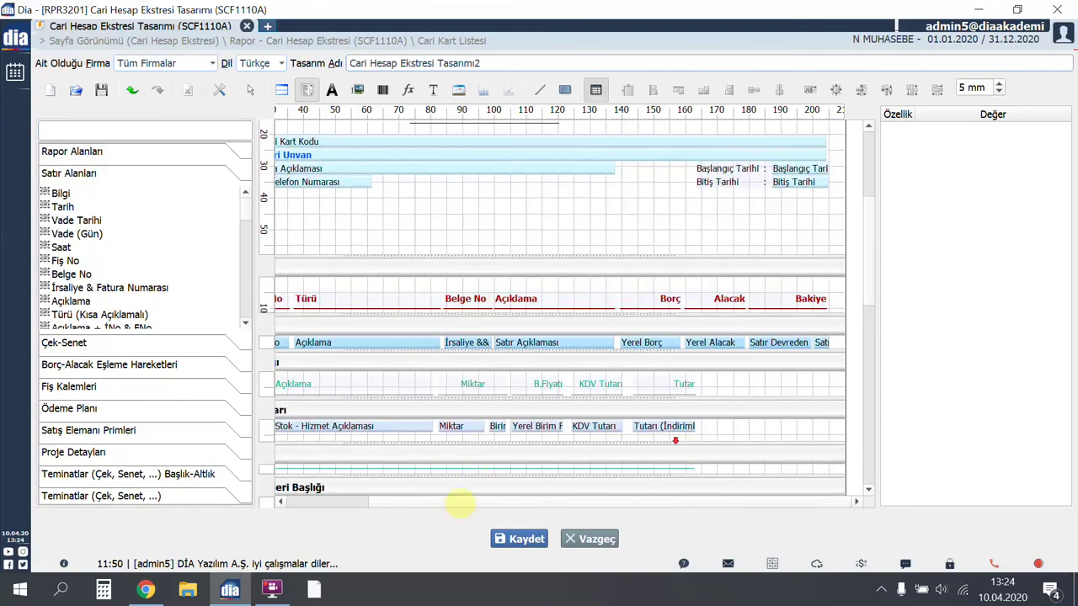
scroll(345, 505, "left", 3)
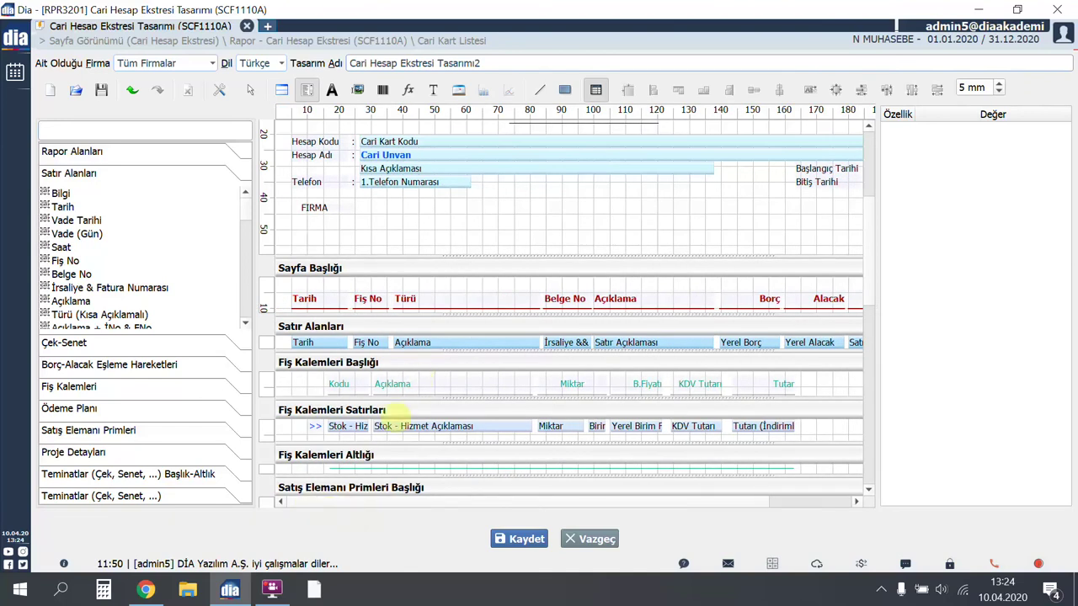
scroll(417, 388, "down", 1)
left_click_drag(396, 401, 374, 471)
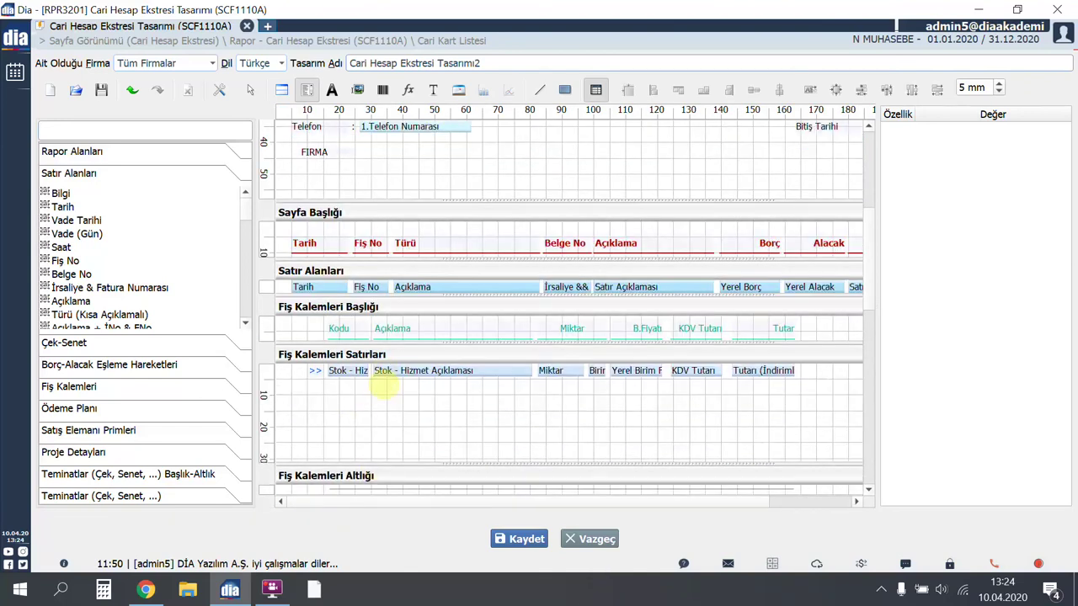
left_click_drag(65, 193, 383, 440)
left_click_drag(83, 249, 411, 454)
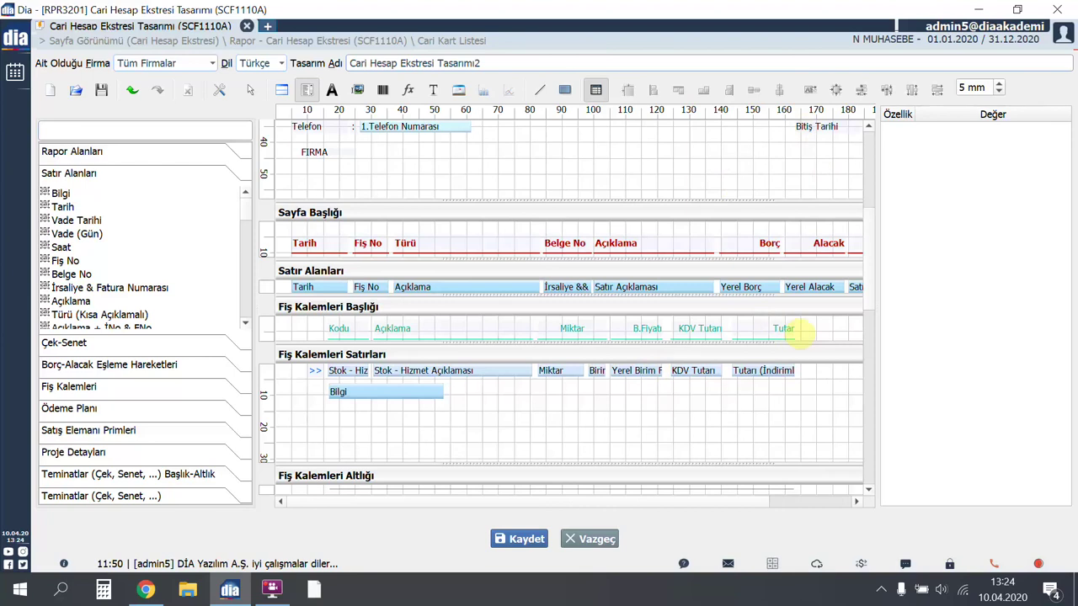
Save the report design, look over the resulting report preview from header to totals, and close the preview.
mouse_move(796, 332)
left_click(539, 537)
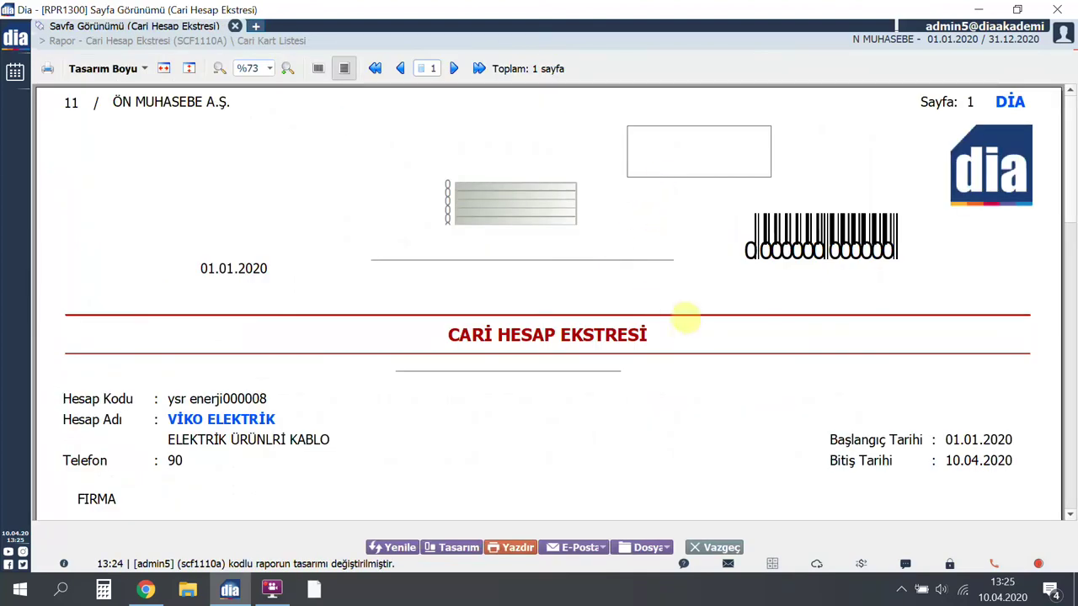
scroll(1052, 534, "down", 5)
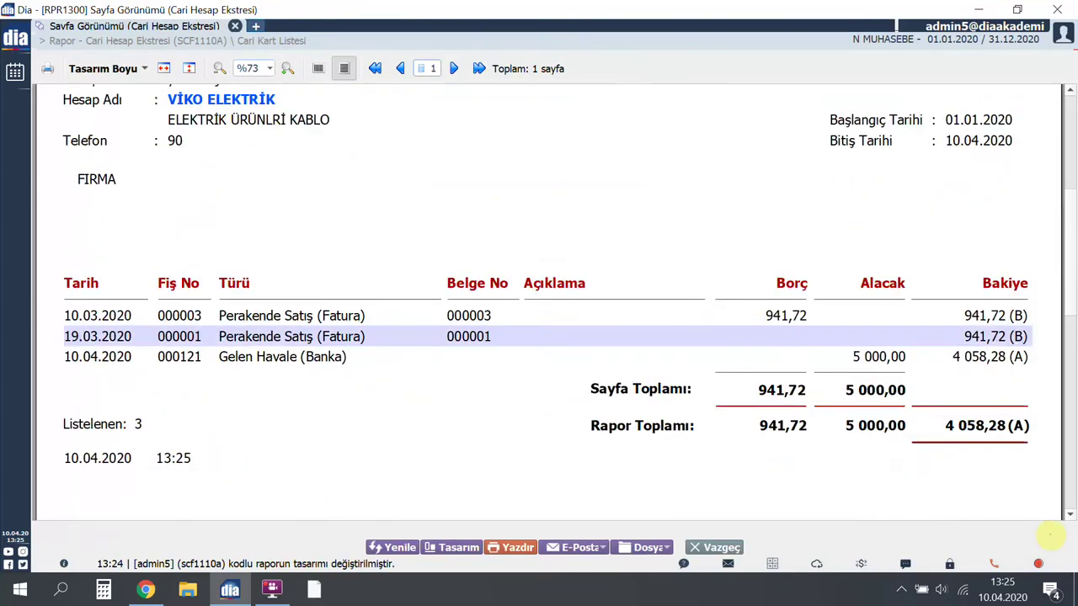
scroll(666, 430, "up", 5)
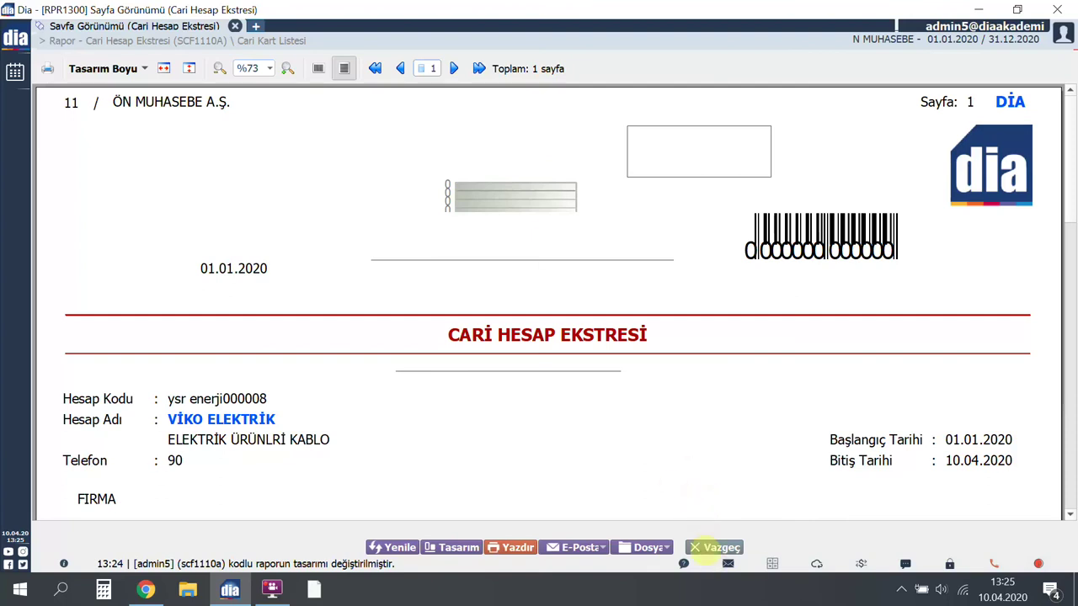
left_click(714, 548)
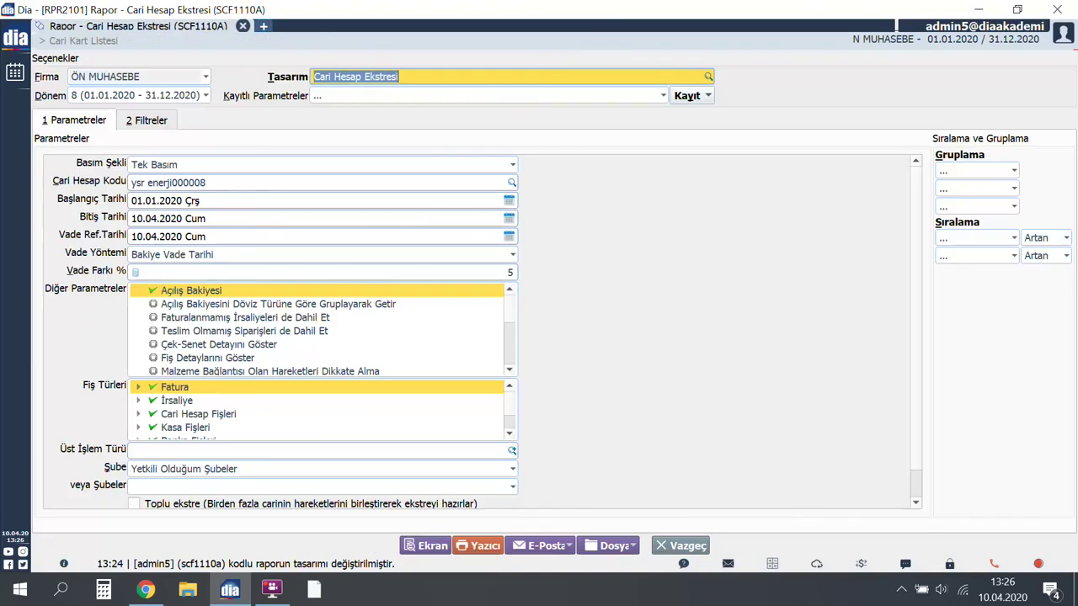
Open the report design list and make the Cari Hesap Ekstresi Tasarımı2 design active.
key("F4")
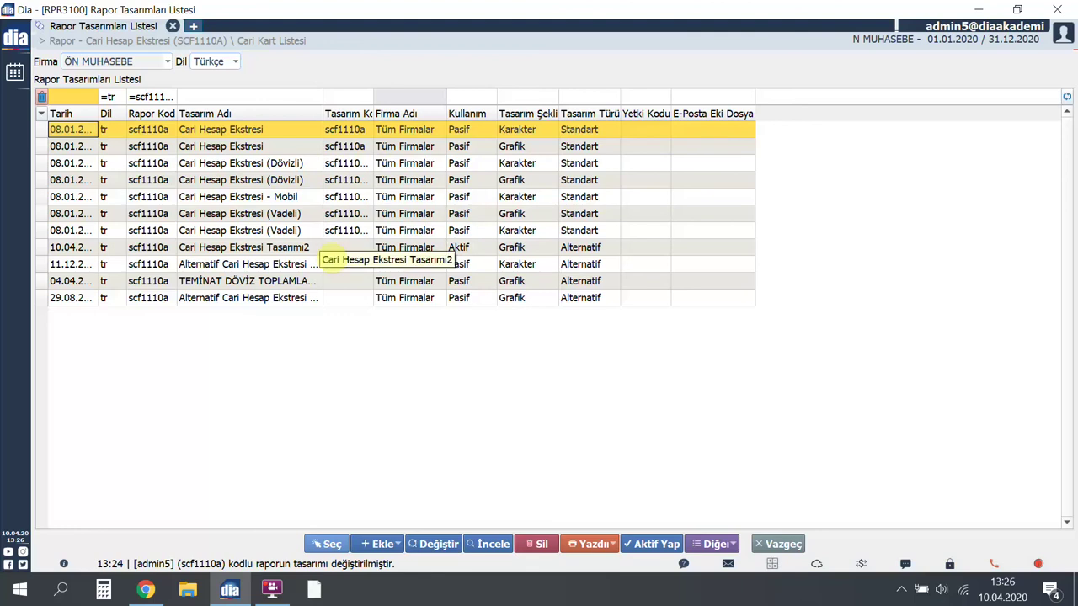
left_click(318, 248)
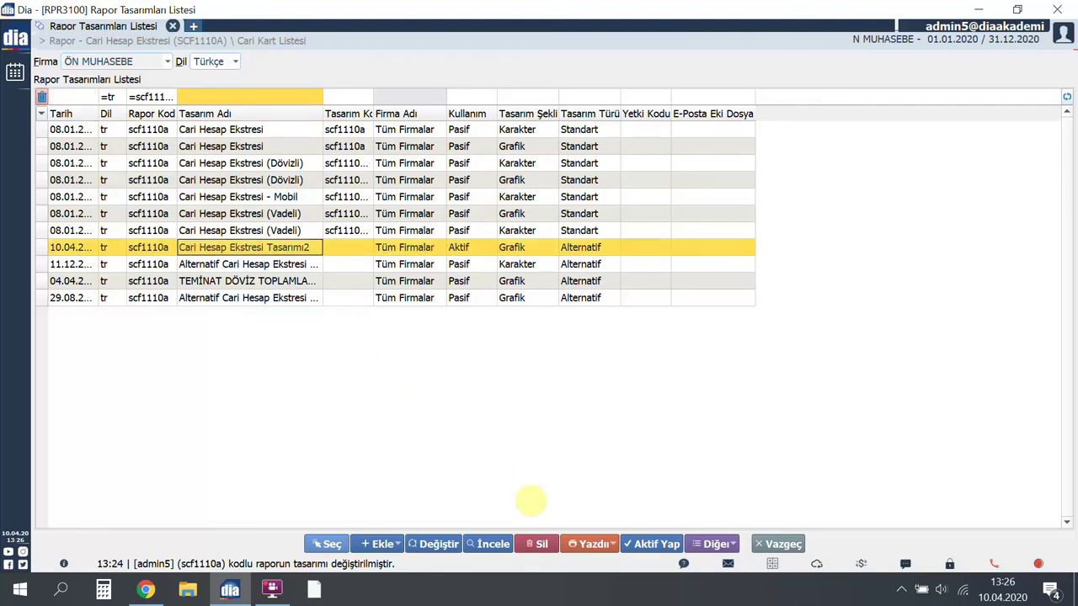
left_click(650, 545)
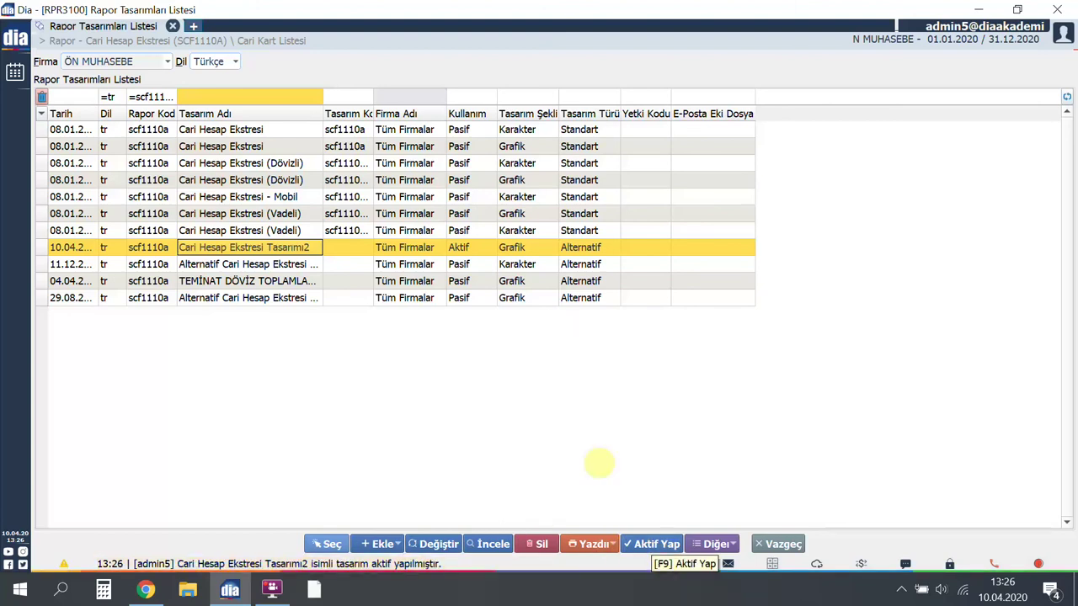